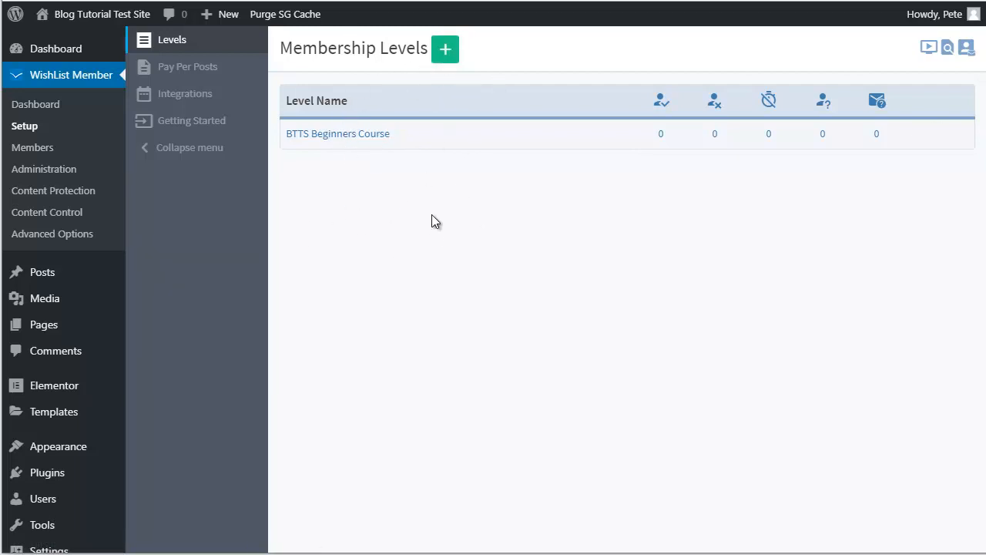
Browse the available payment provider, email provider and other service integrations in the WishList Member setup.
click(198, 96)
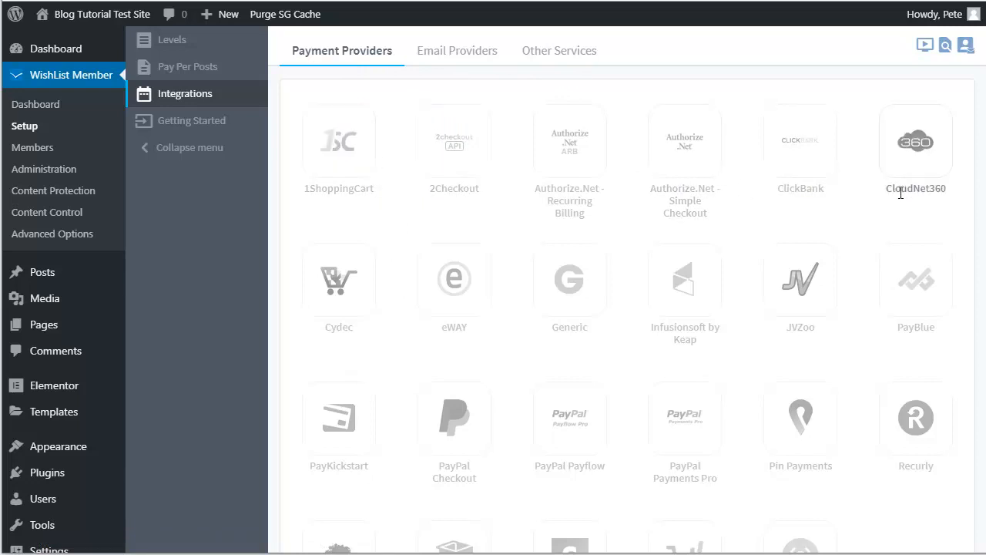
scroll(506, 395, down, 2)
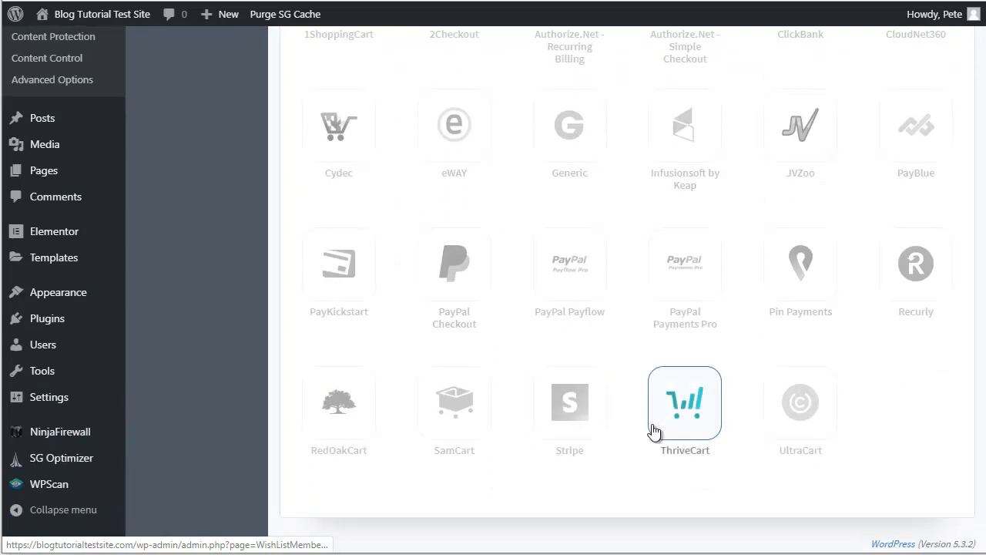
scroll(653, 431, up, 2)
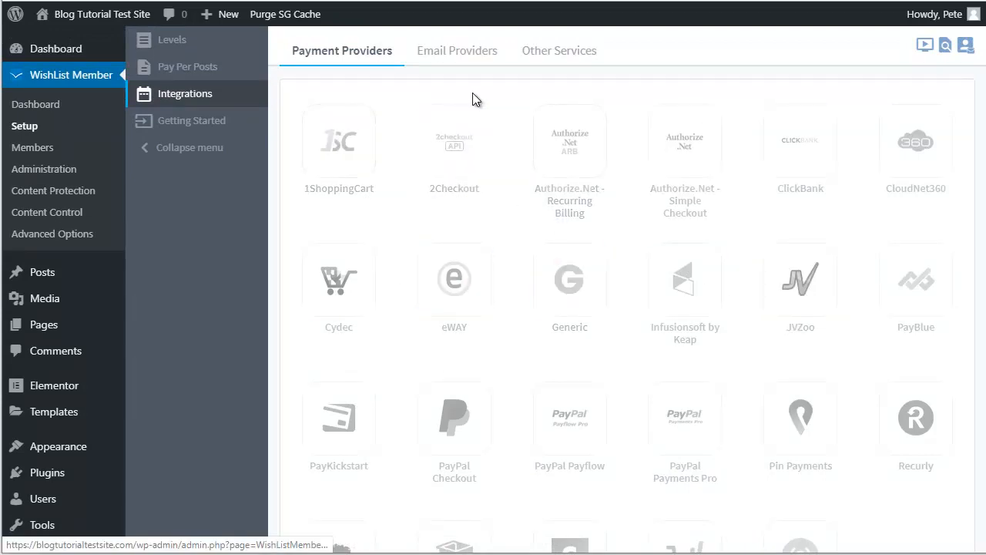
click(467, 55)
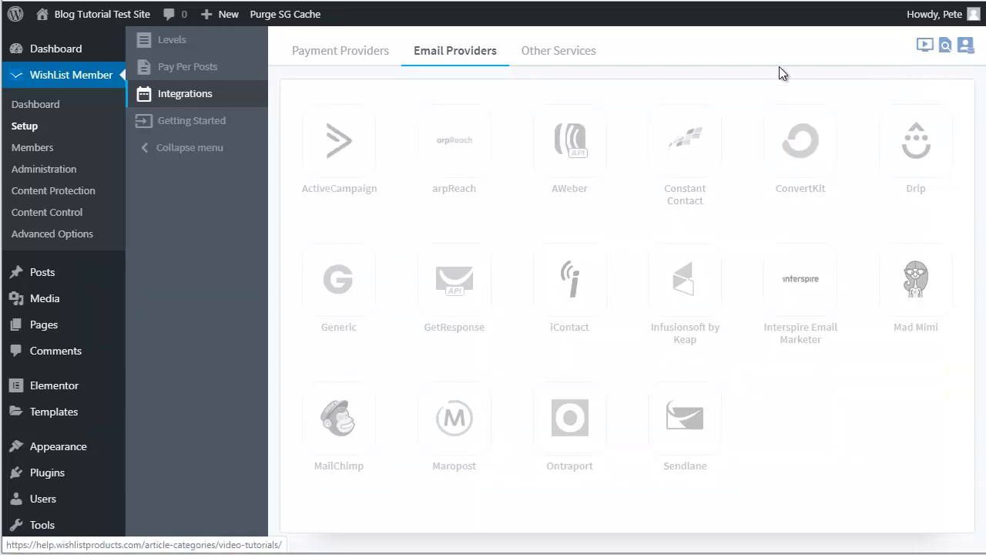
click(551, 53)
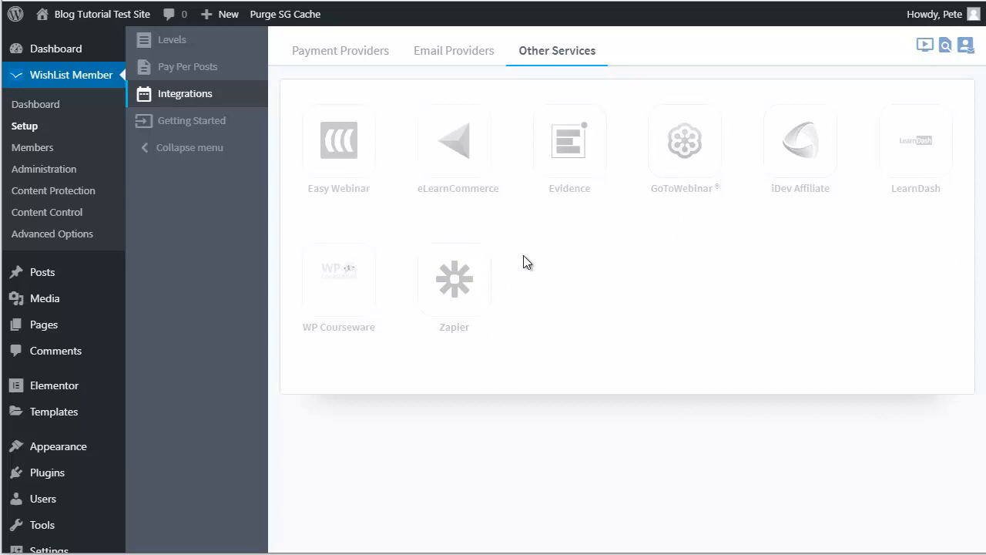
Open the Stripe integration among the payment providers and activate it.
click(325, 56)
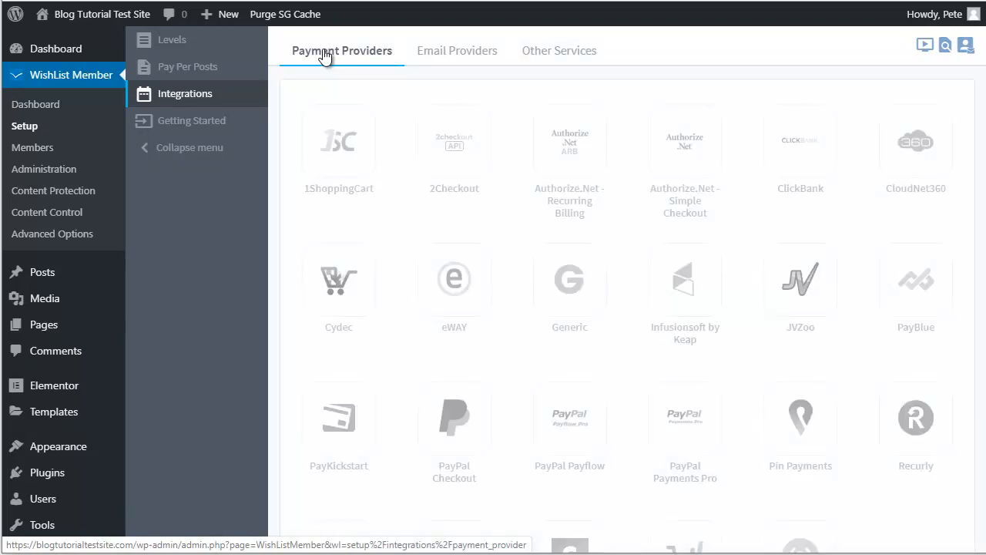
scroll(537, 366, down, 3)
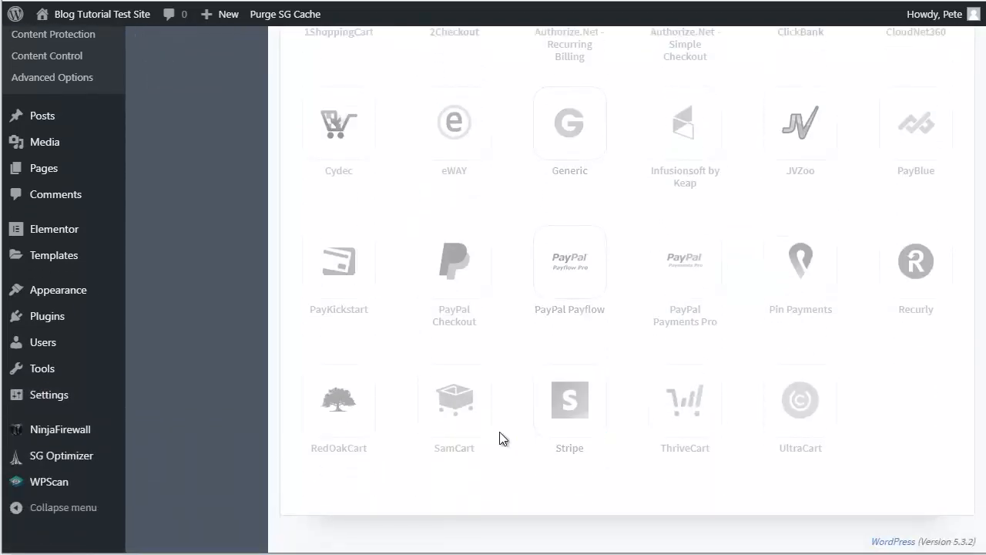
click(568, 411)
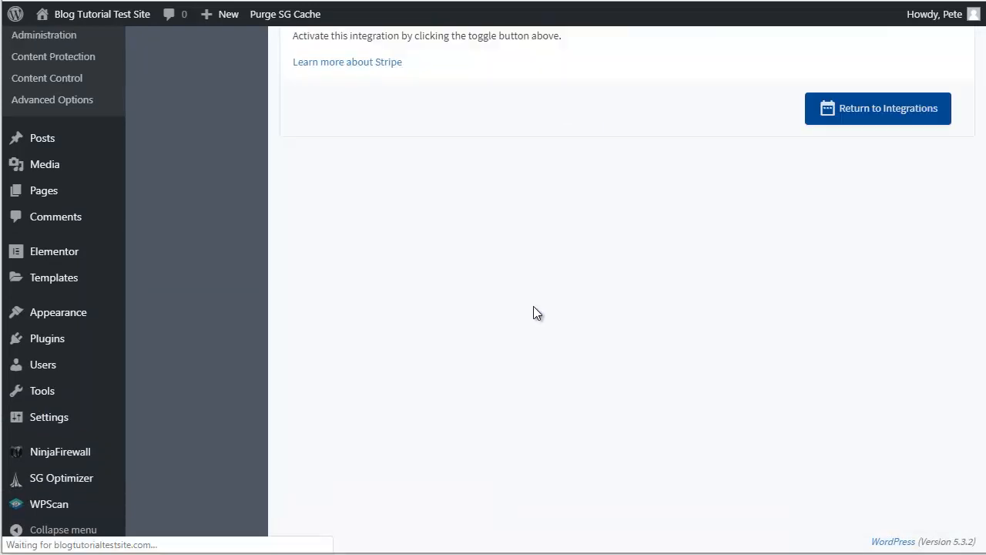
scroll(479, 325, up, 2)
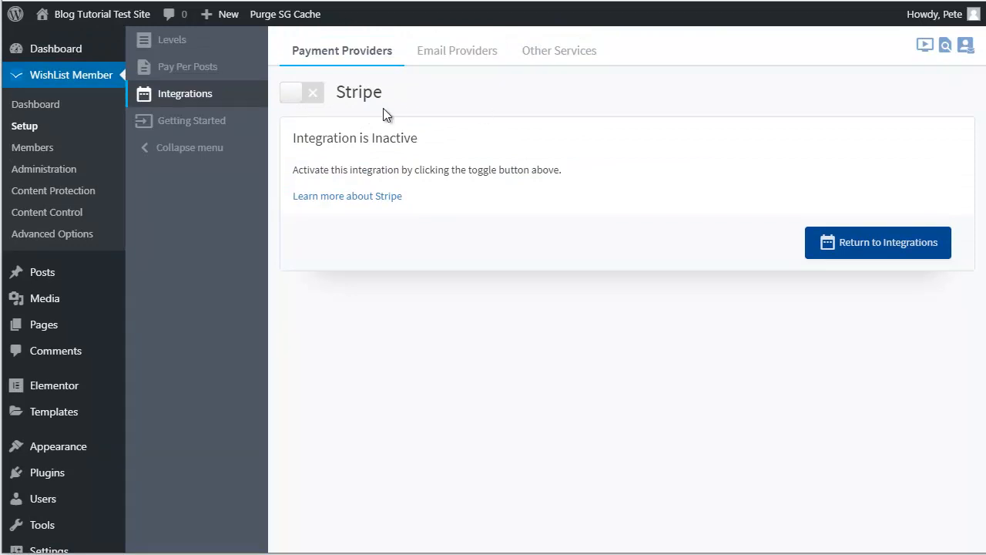
click(304, 99)
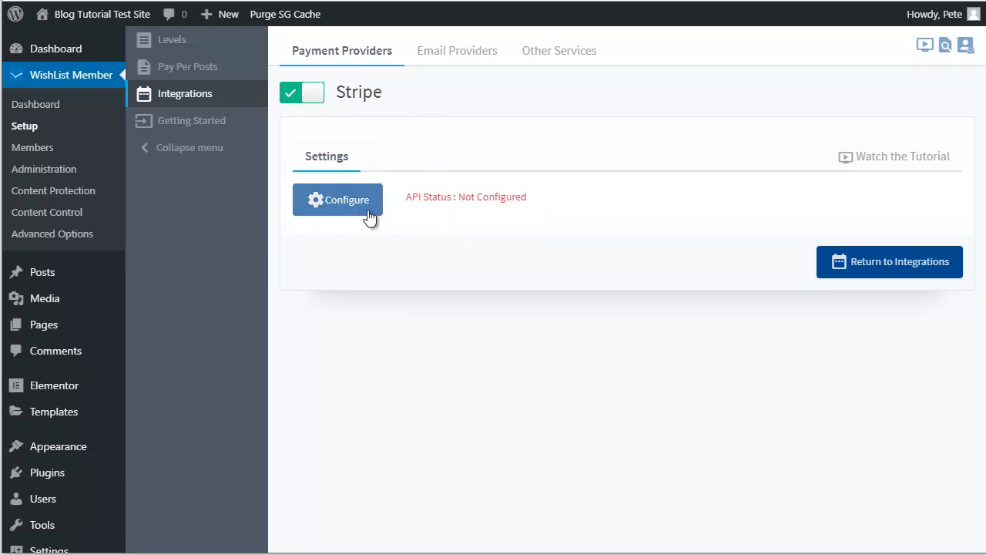
Open the Stripe integration's configuration and follow its link to the API keys page of the Stripe account.
click(345, 202)
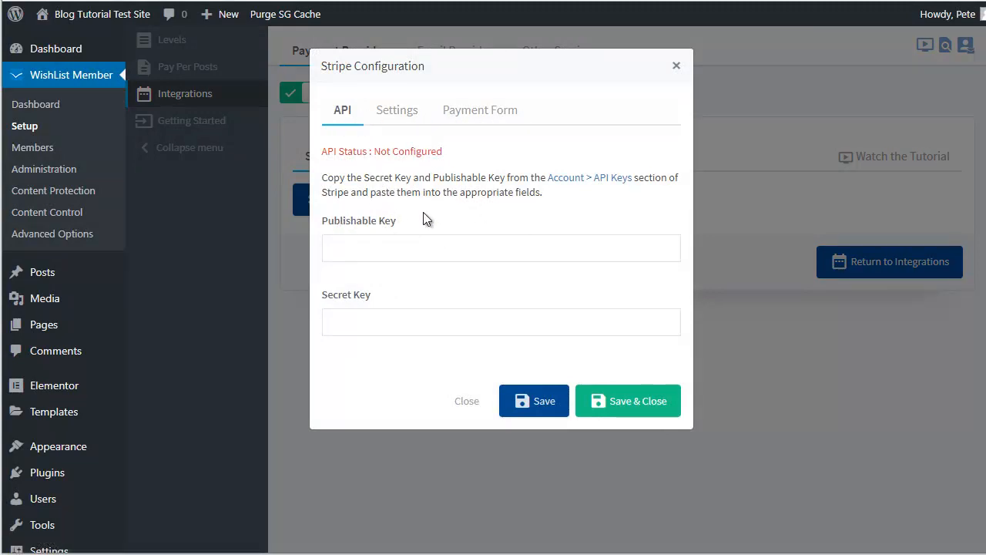
drag(322, 222, 385, 223)
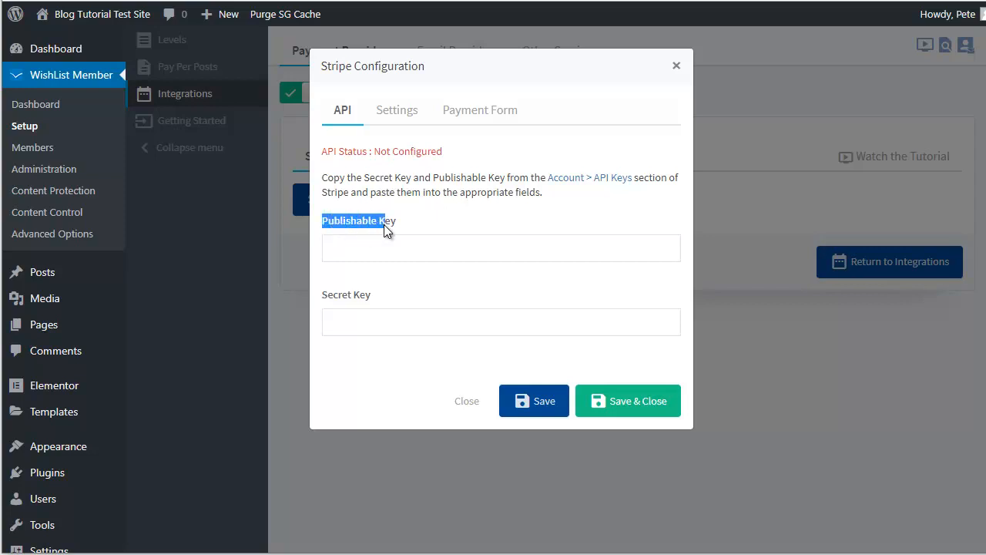
drag(322, 294, 331, 295)
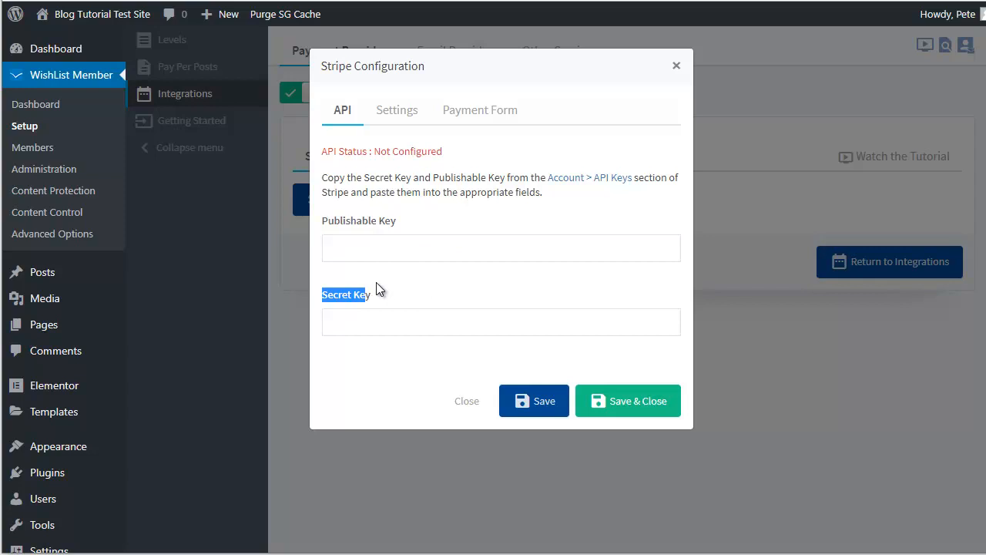
click(582, 178)
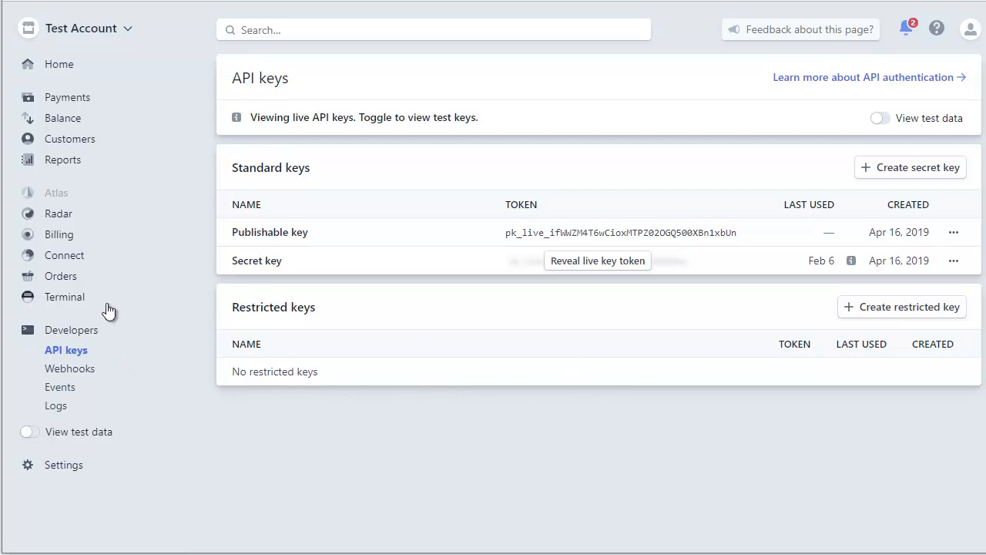
Switch the Stripe API keys page from live keys to test data.
click(68, 435)
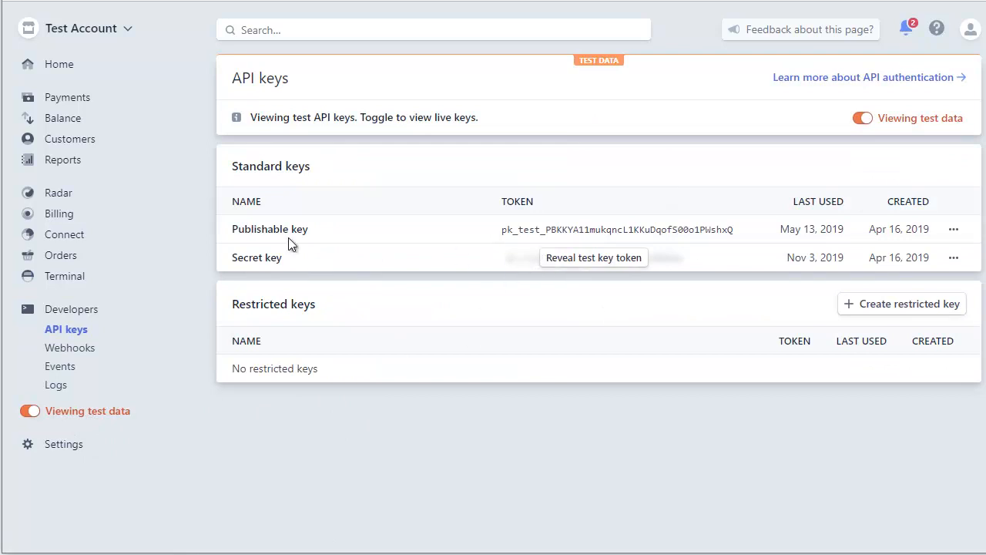
click(32, 412)
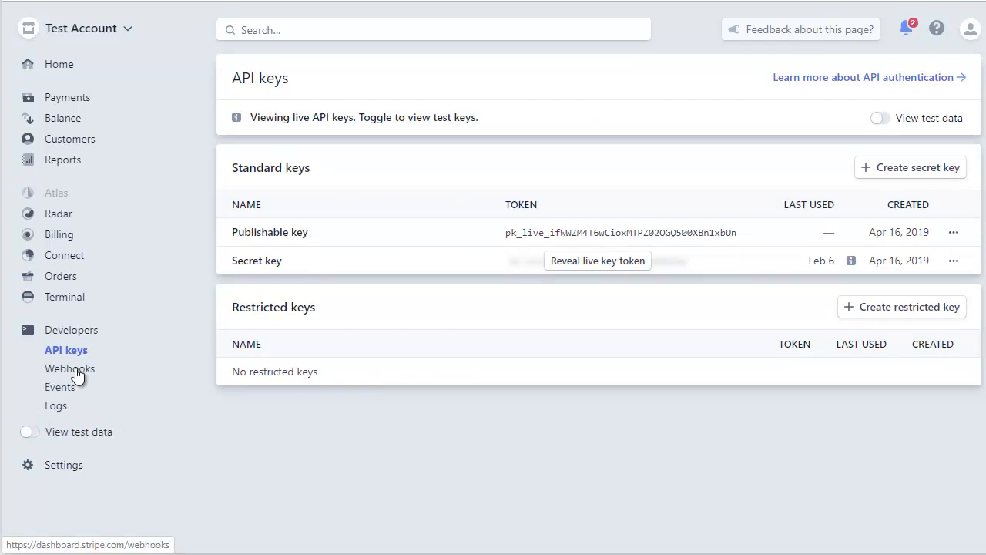
click(30, 433)
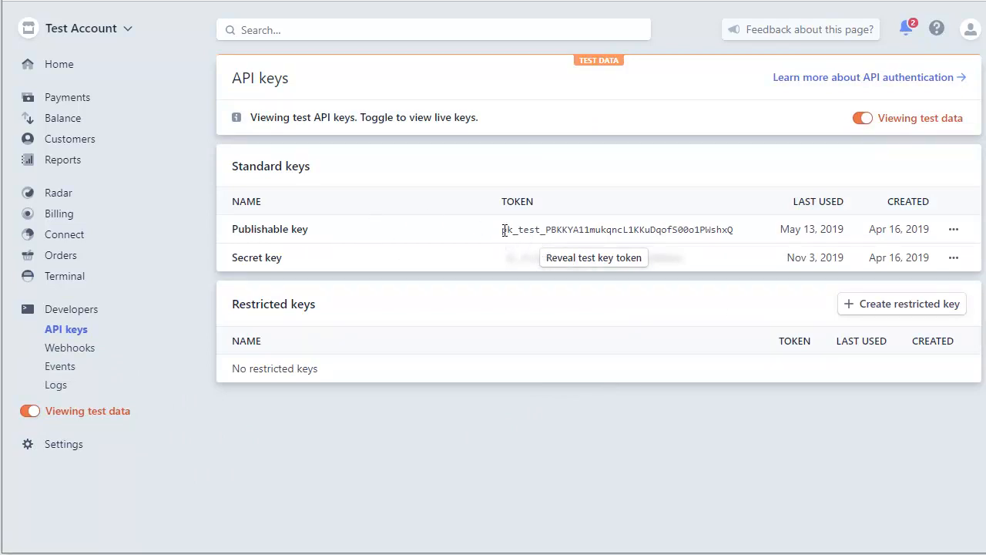
Copy the test publishable key from Stripe and paste it into the Publishable Key field of the WishList Member Stripe configuration.
drag(502, 229, 735, 229)
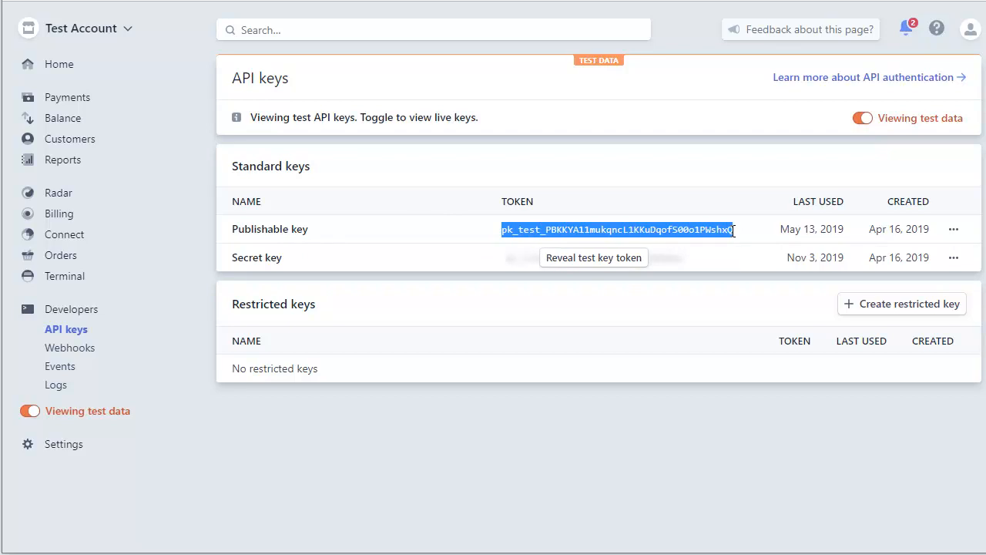
right_click(603, 229)
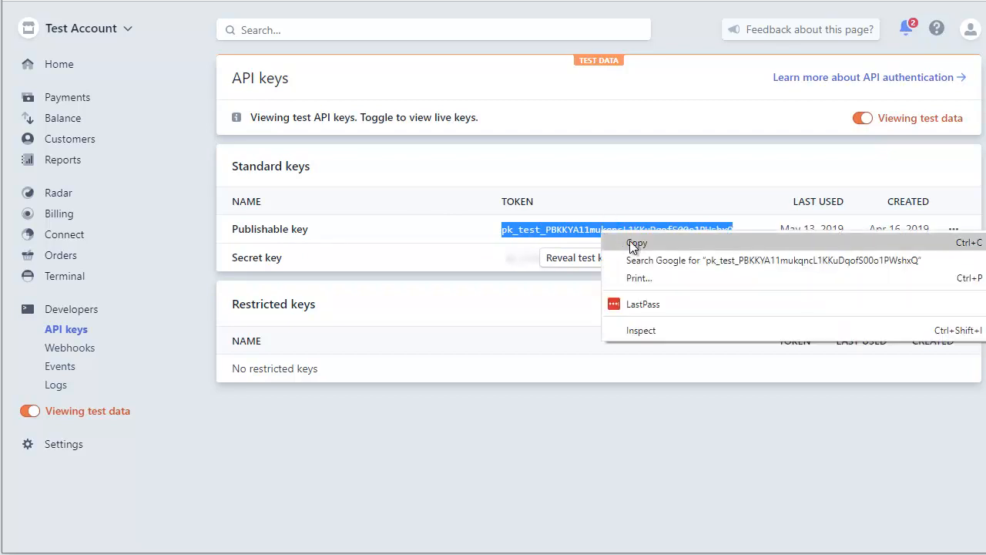
click(630, 241)
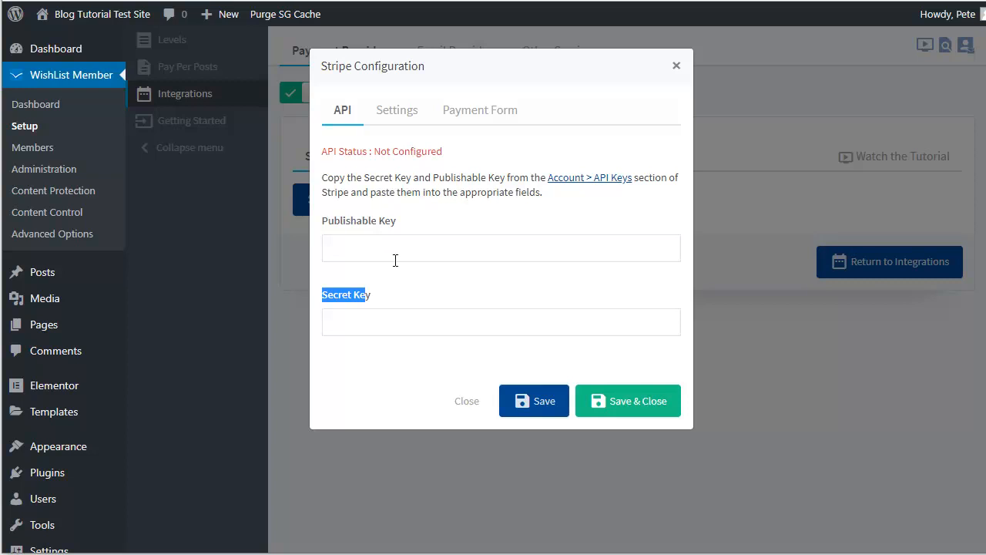
click(393, 257)
right_click(395, 260)
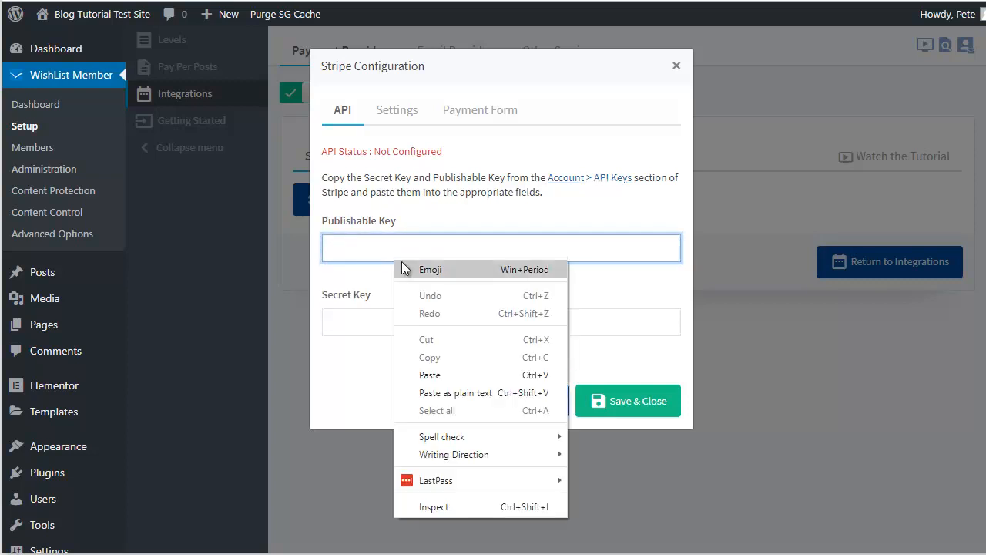
click(445, 375)
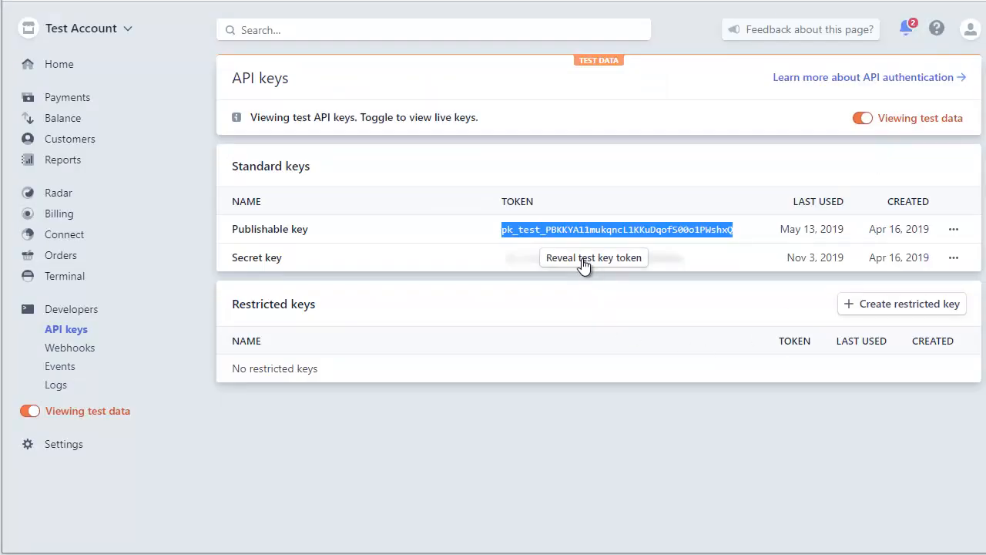
Reveal and copy Stripe's test secret key, paste it into the Secret Key field of the Stripe configuration, and save the API settings.
click(583, 264)
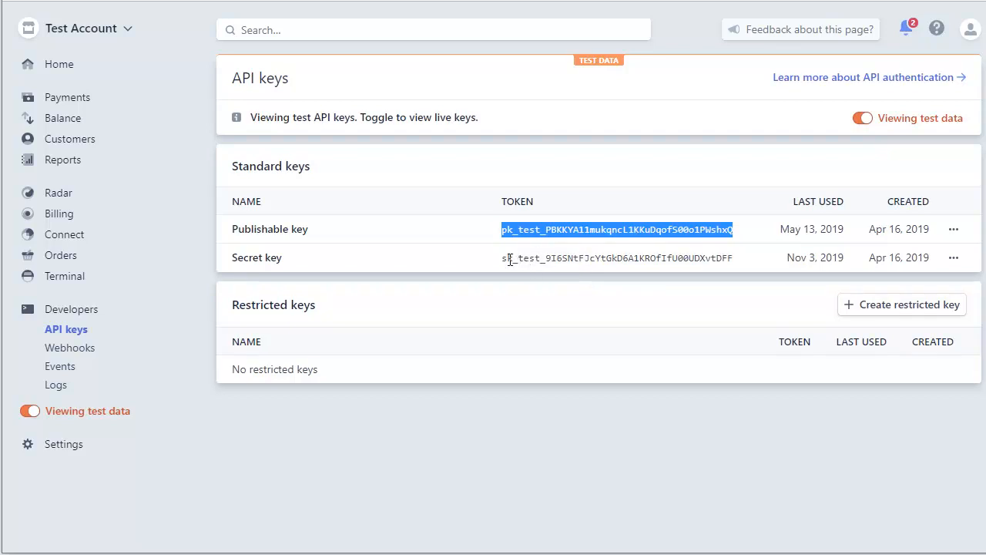
drag(501, 259, 734, 263)
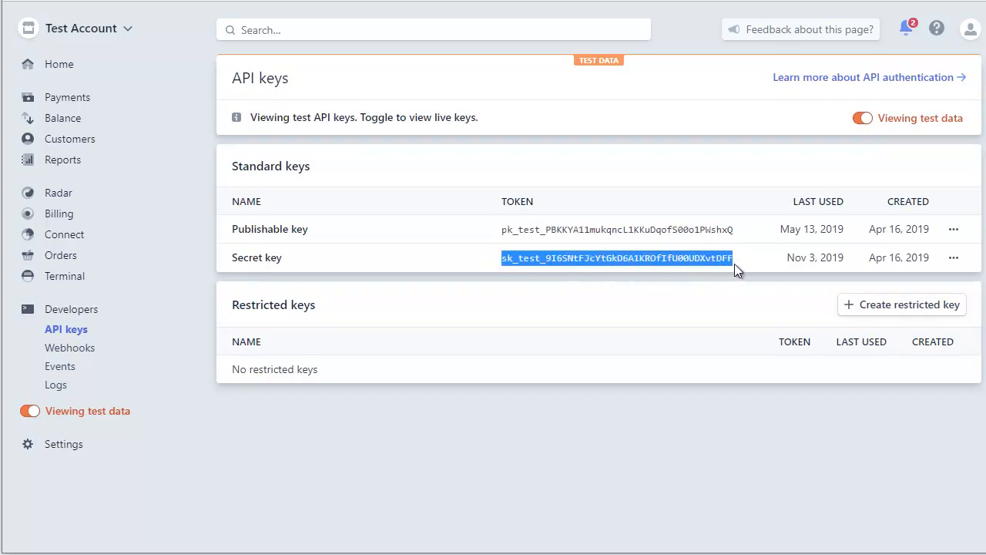
right_click(734, 264)
click(735, 272)
key(ctrl+shift+Tab)
right_click(365, 329)
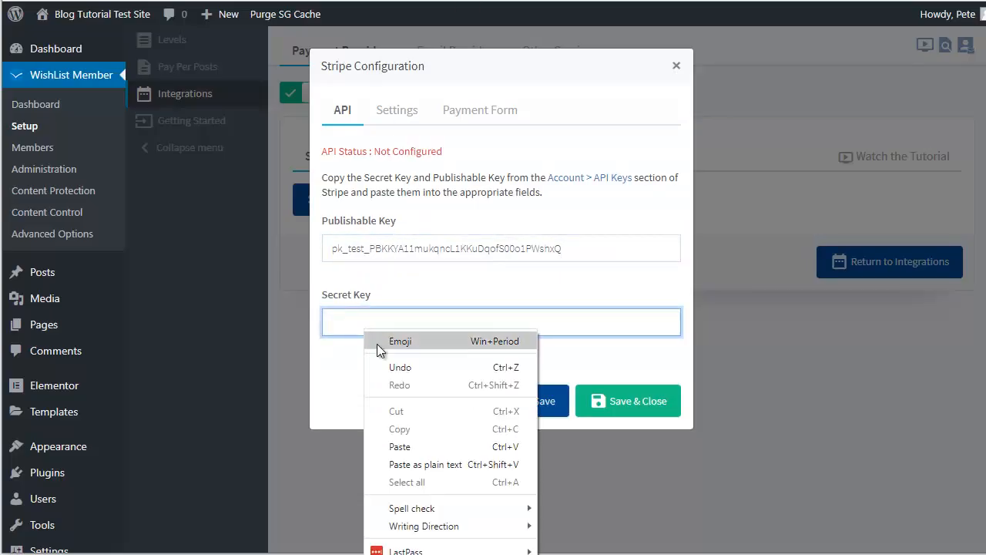
click(409, 446)
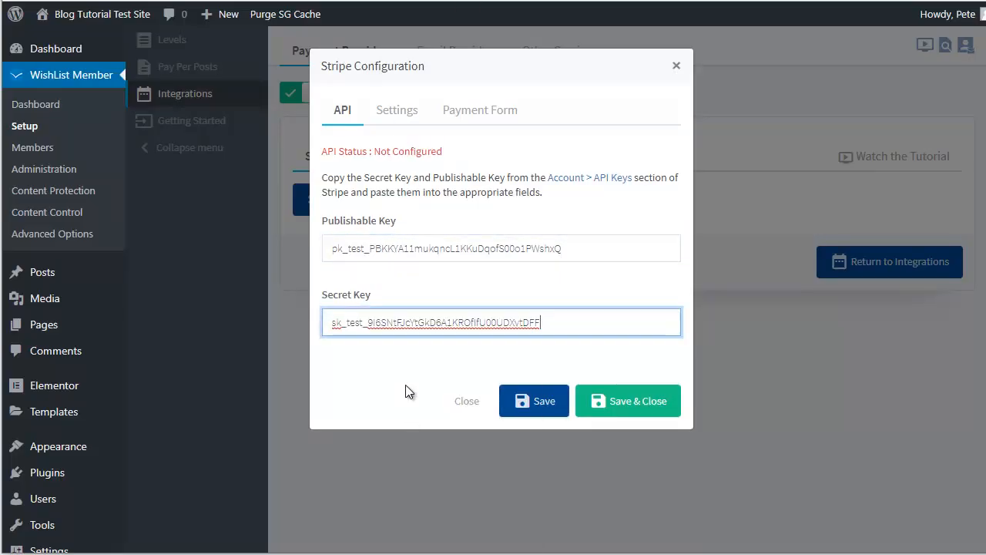
click(534, 402)
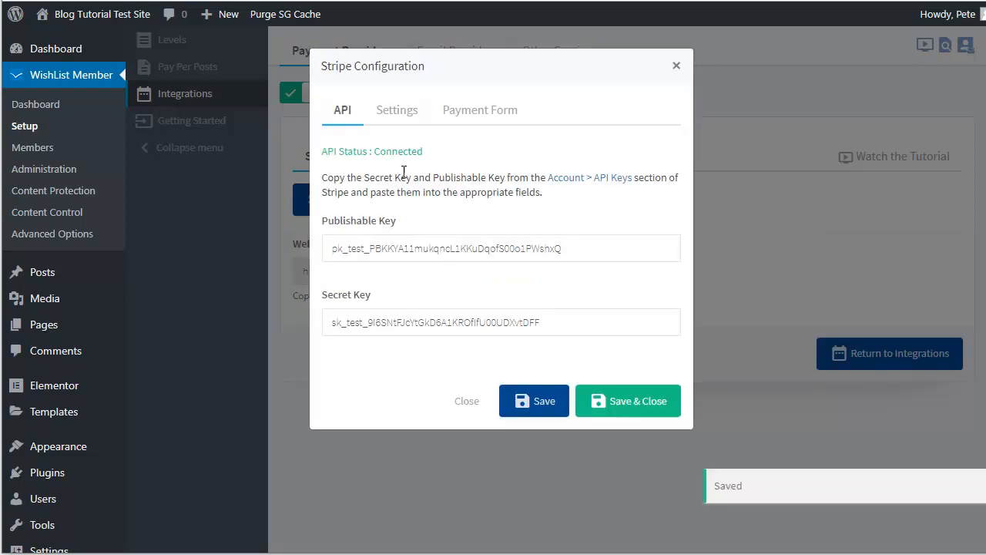
drag(374, 152, 430, 158)
click(399, 145)
Set the Cancellation Redirect in the Stripe configuration settings to the Cancelled page.
click(389, 117)
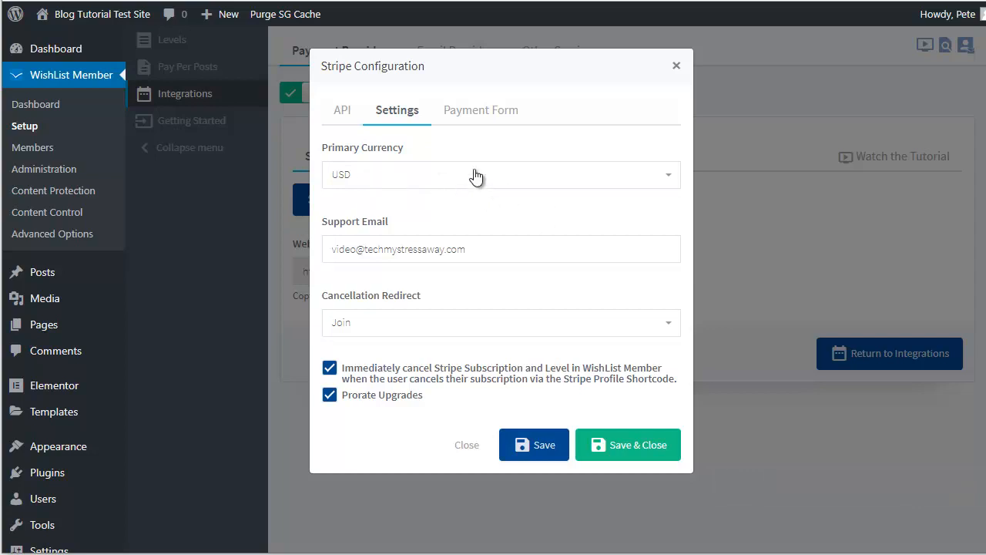
drag(333, 249, 581, 255)
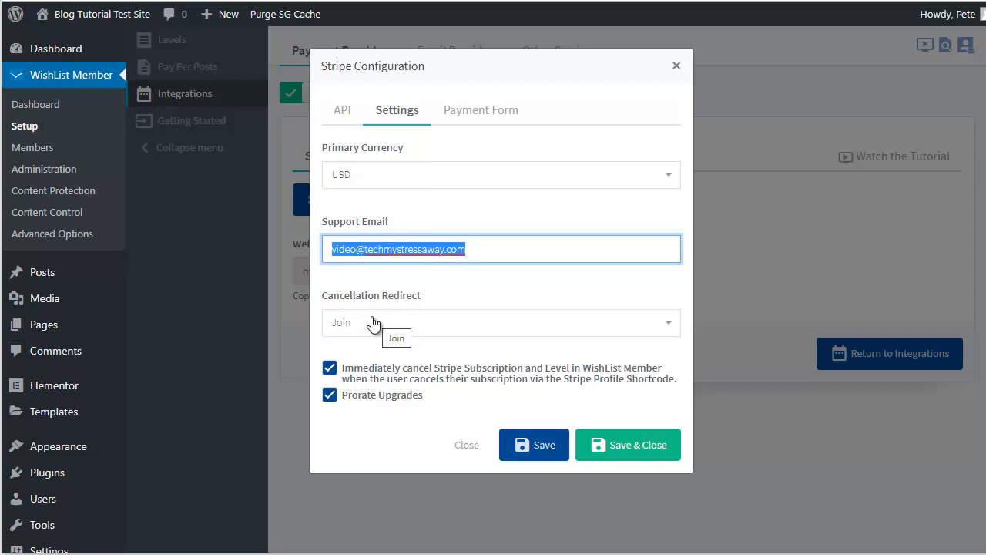
click(416, 326)
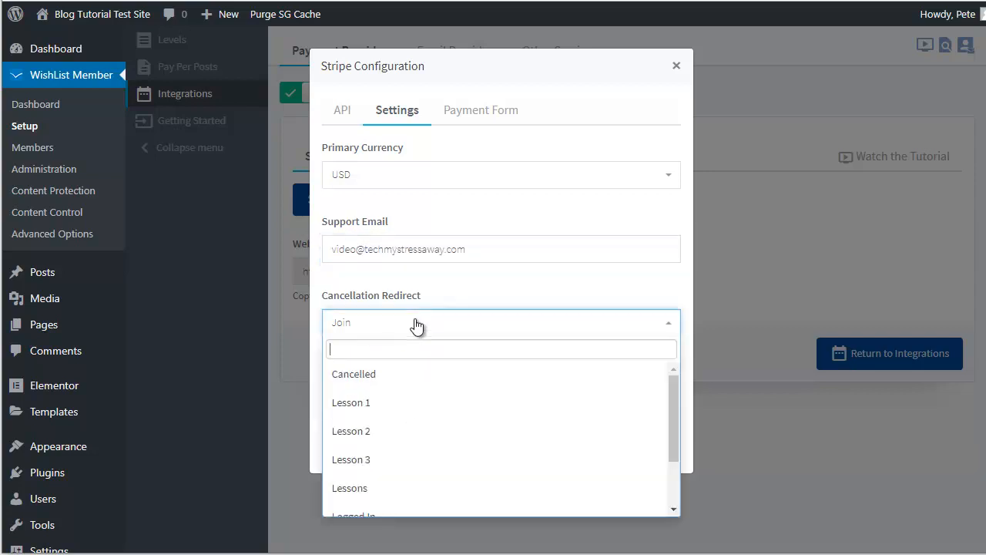
click(364, 377)
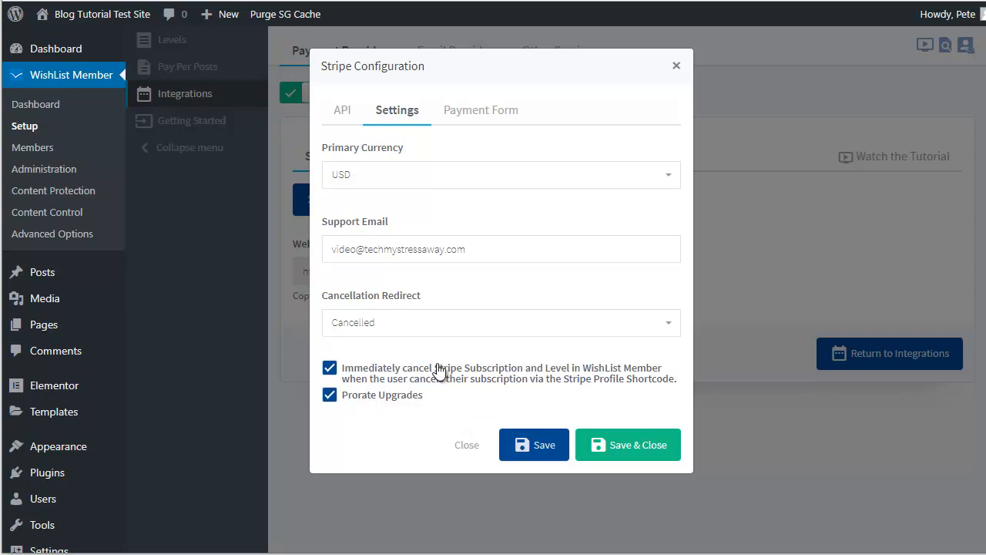
Change the Button Label of the Stripe payment form to "Join Now".
click(470, 116)
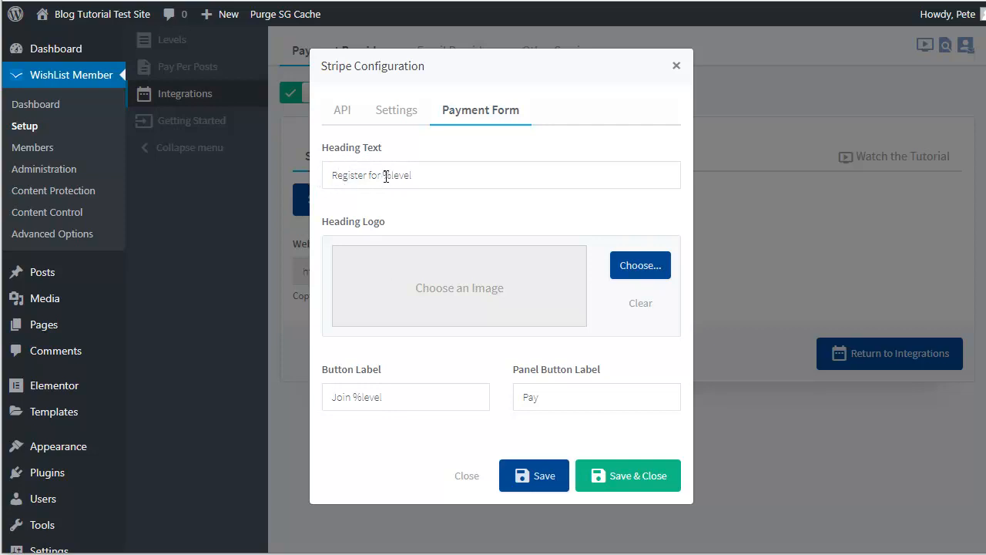
drag(386, 176, 418, 176)
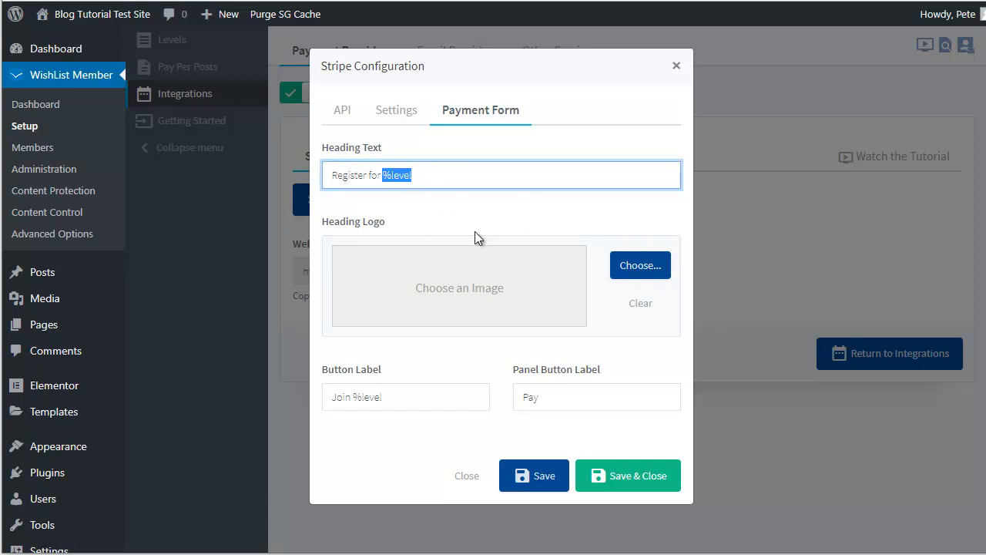
click(399, 179)
click(343, 398)
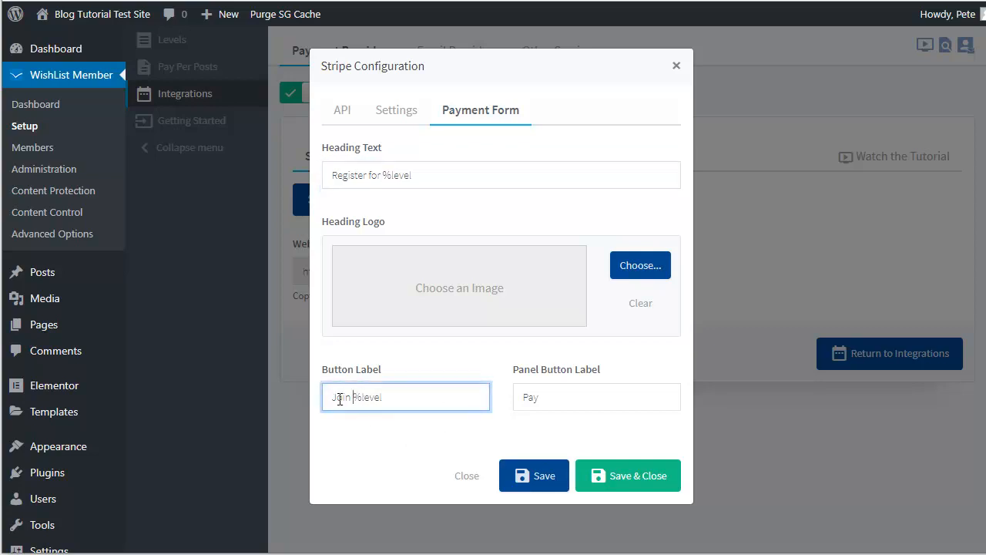
drag(352, 397, 375, 396)
click(355, 397)
drag(356, 397, 429, 398)
click(343, 396)
drag(355, 396, 411, 399)
text(Now)
click(470, 432)
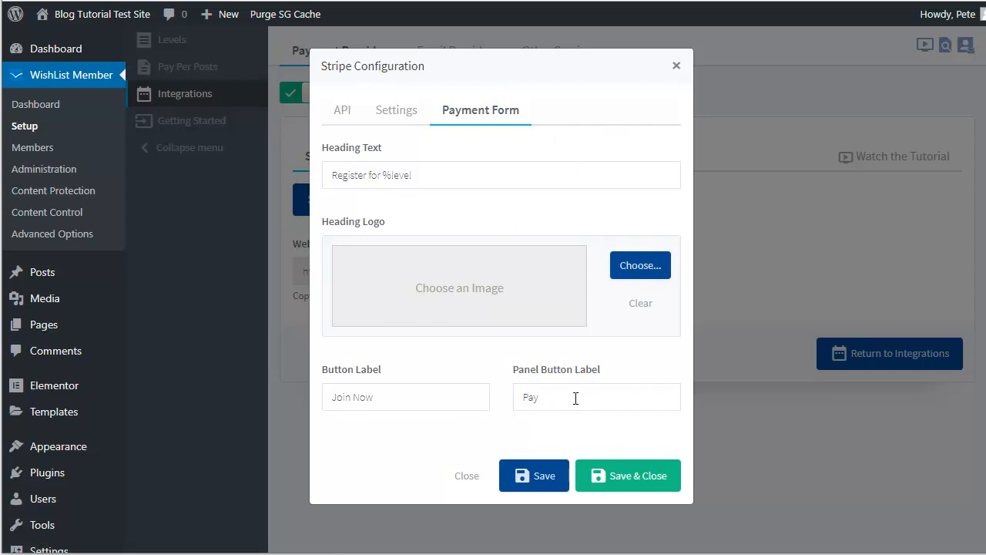
Change the Panel Button Label of the Stripe payment form to "Pay Now" and save and close the configuration.
click(564, 399)
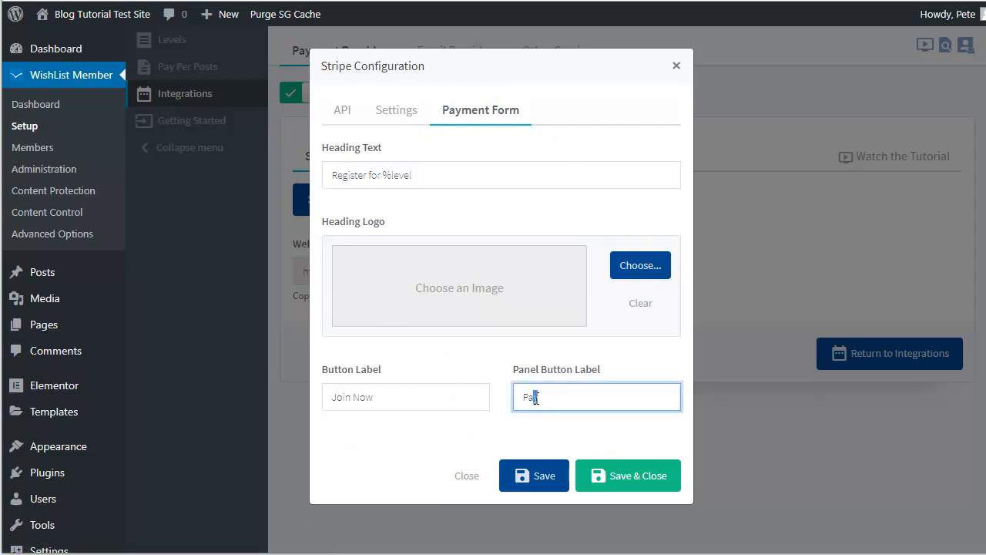
drag(537, 398, 521, 397)
text(Pay Now)
click(617, 483)
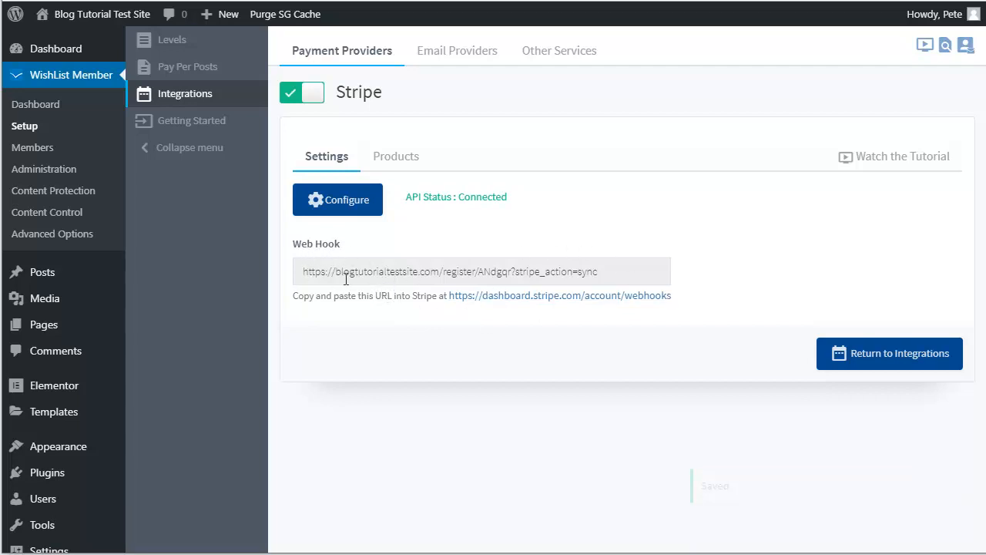
Open the Stripe product of the BTTS Beginners Course membership level for editing.
click(394, 159)
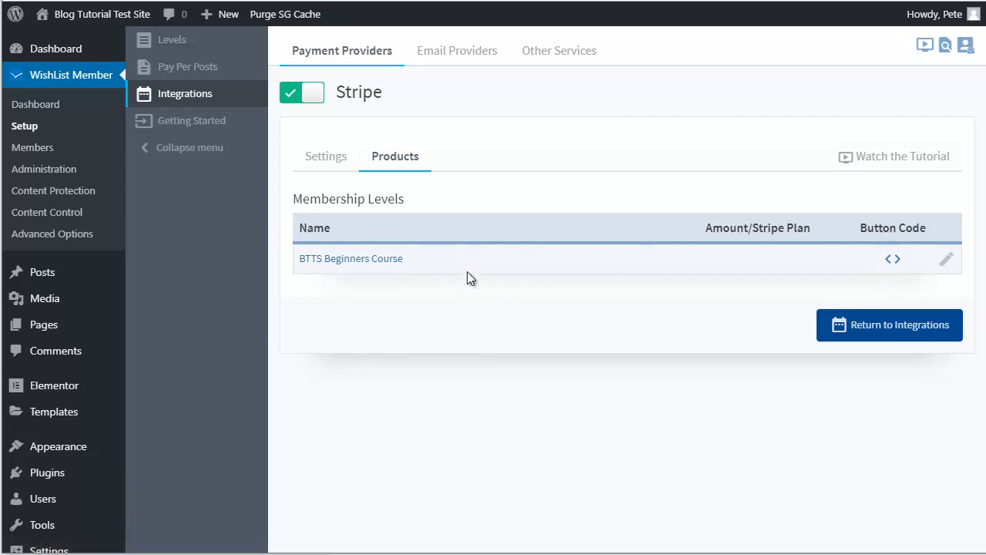
click(947, 262)
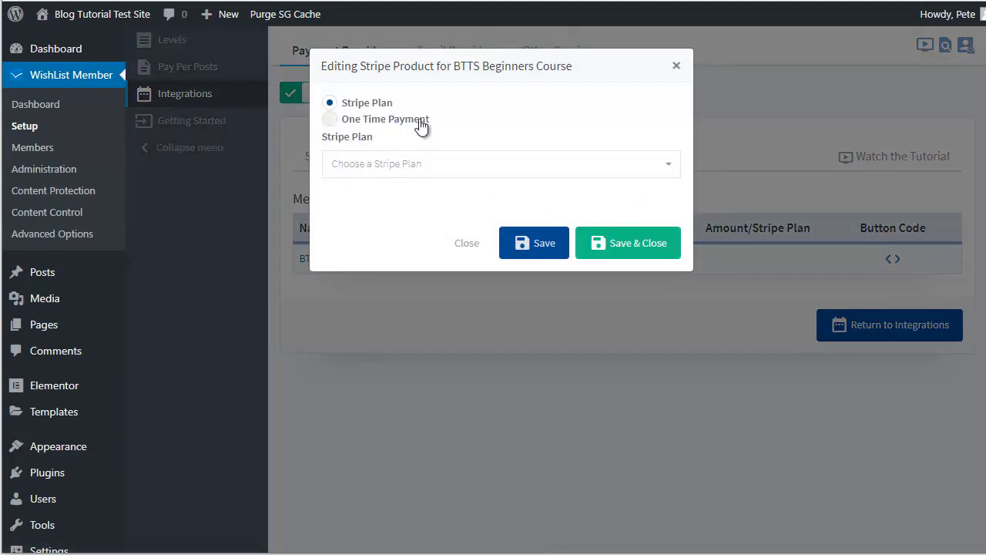
click(415, 164)
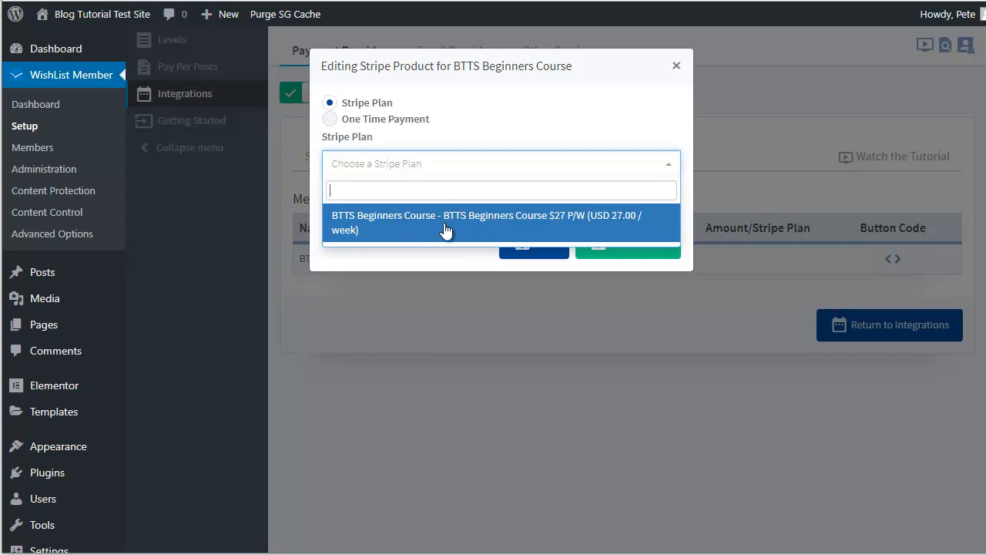
click(443, 115)
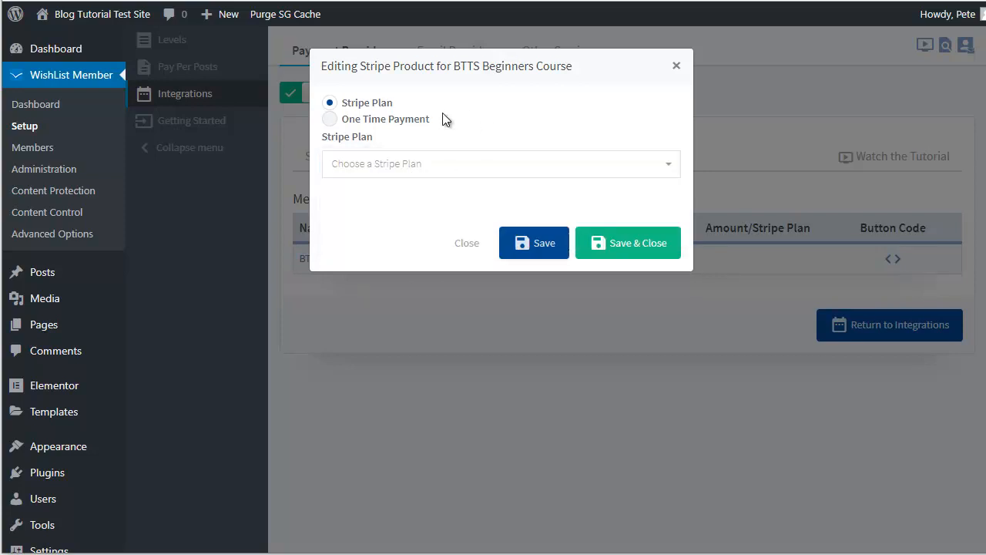
click(331, 120)
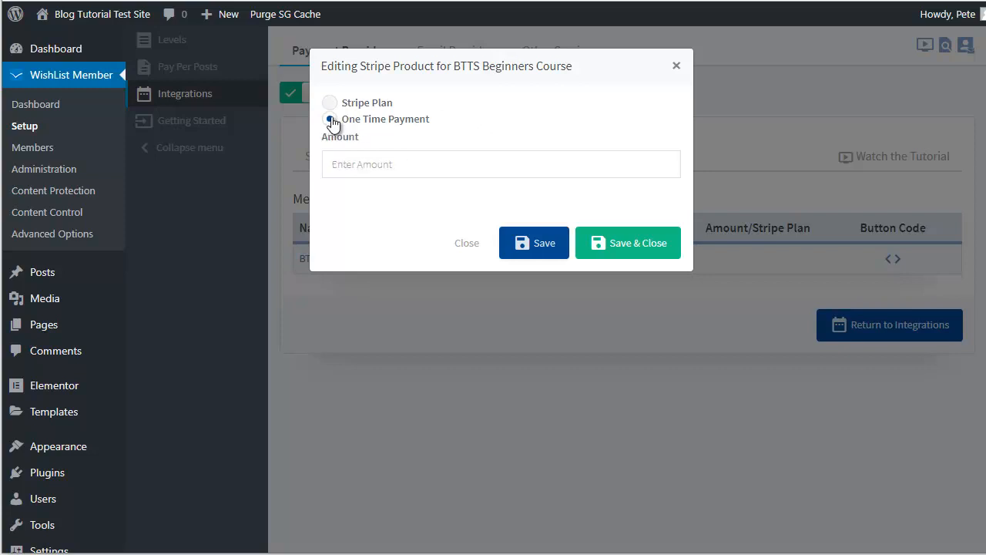
click(357, 164)
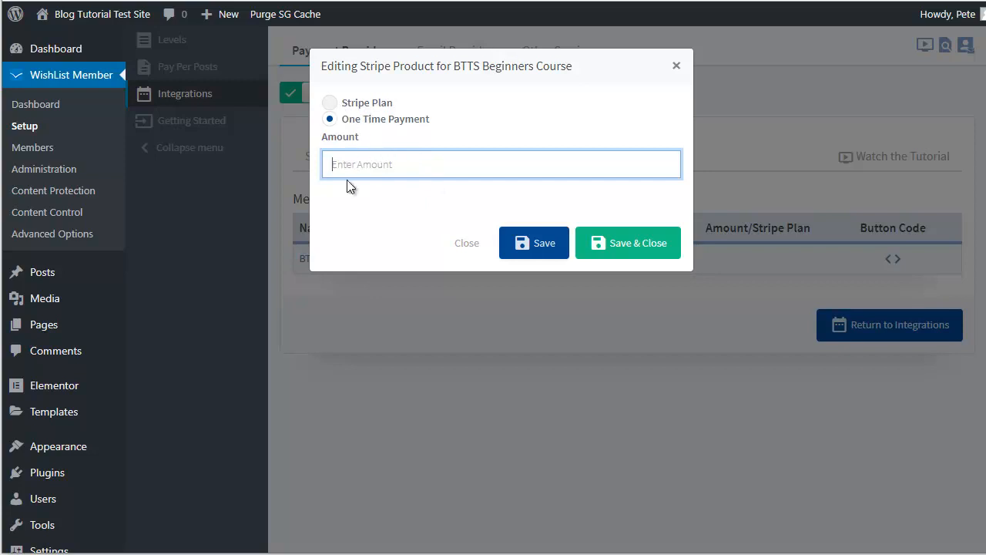
click(331, 103)
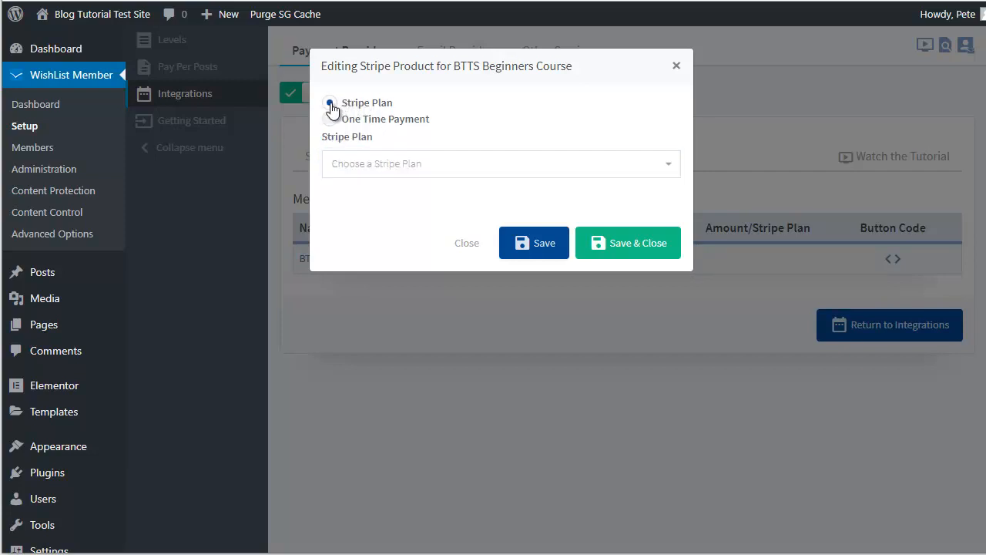
Assign the Stripe plan "BTTS Beginners Course $27 P/W (USD 27.00 / week)" to the membership level, then save and close.
click(398, 165)
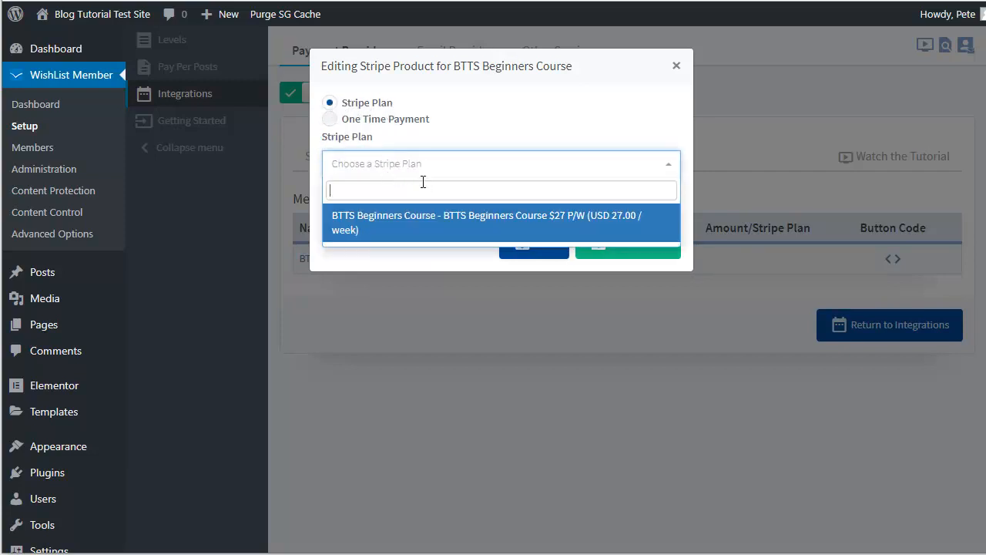
click(376, 219)
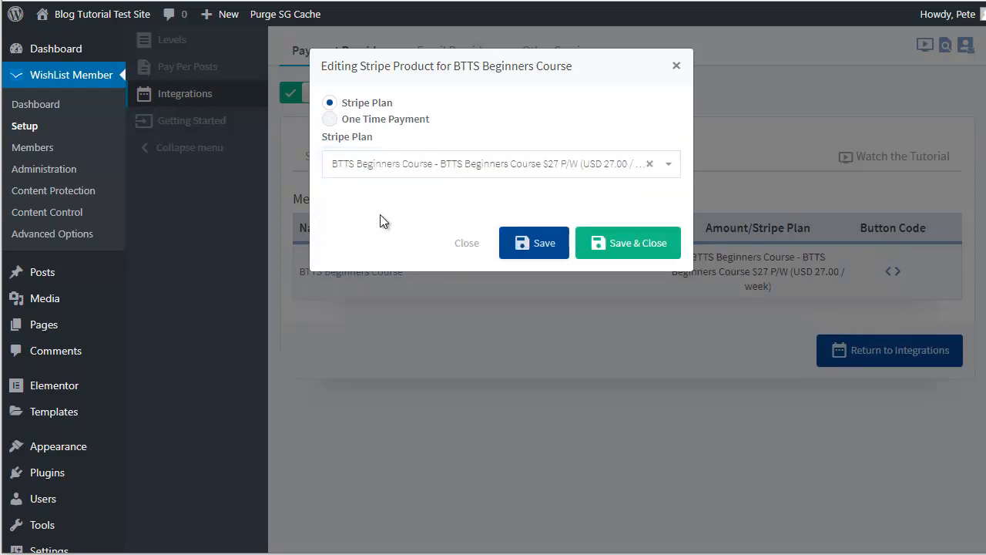
click(612, 245)
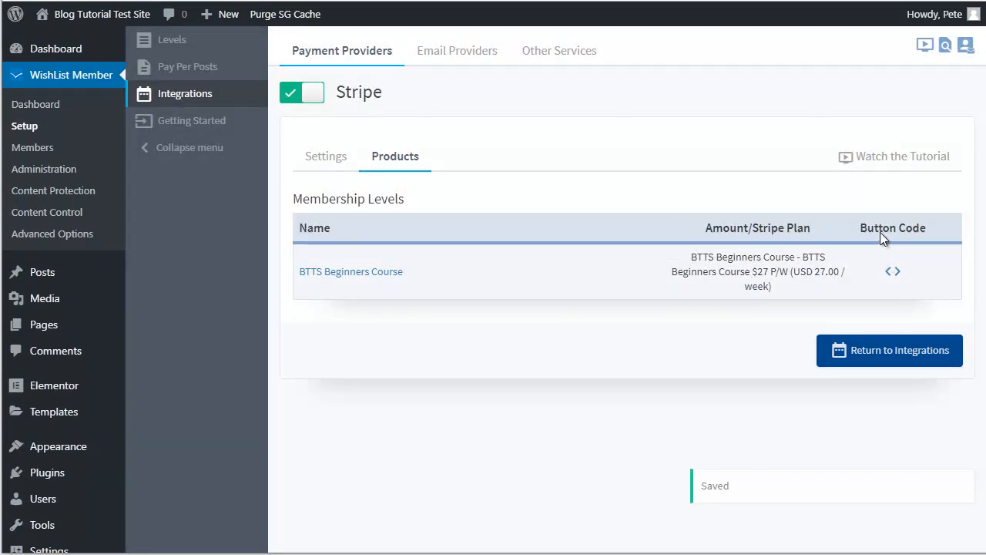
View the Stripe button code of the BTTS Beginners Course membership level and dismiss it.
click(893, 272)
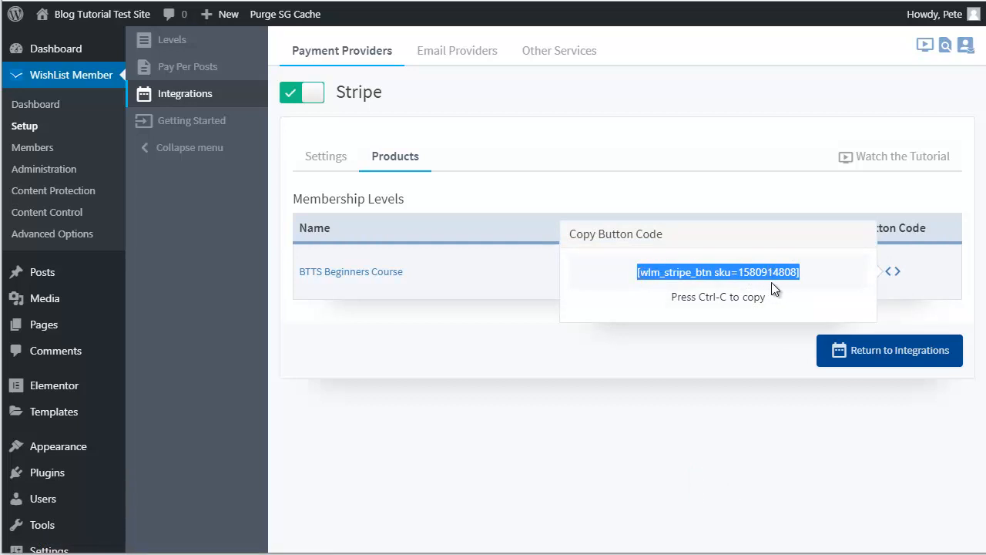
click(565, 354)
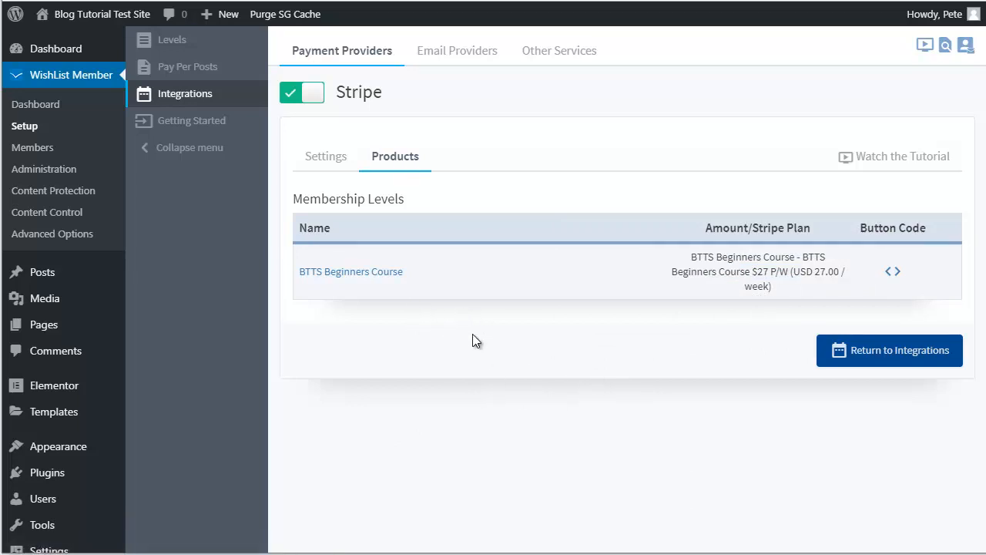
Copy the Web Hook URL from the Stripe integration settings.
click(323, 159)
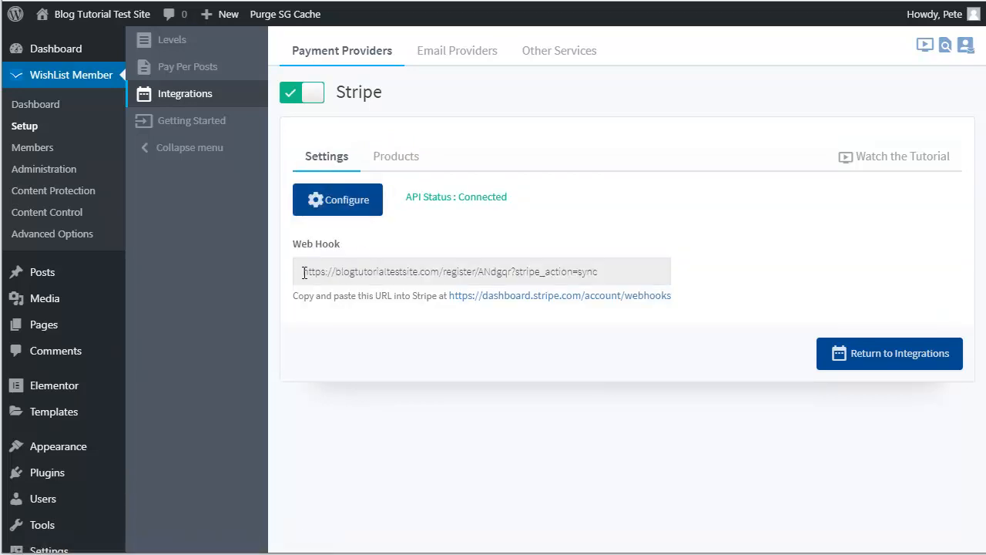
drag(302, 271, 619, 267)
right_click(573, 270)
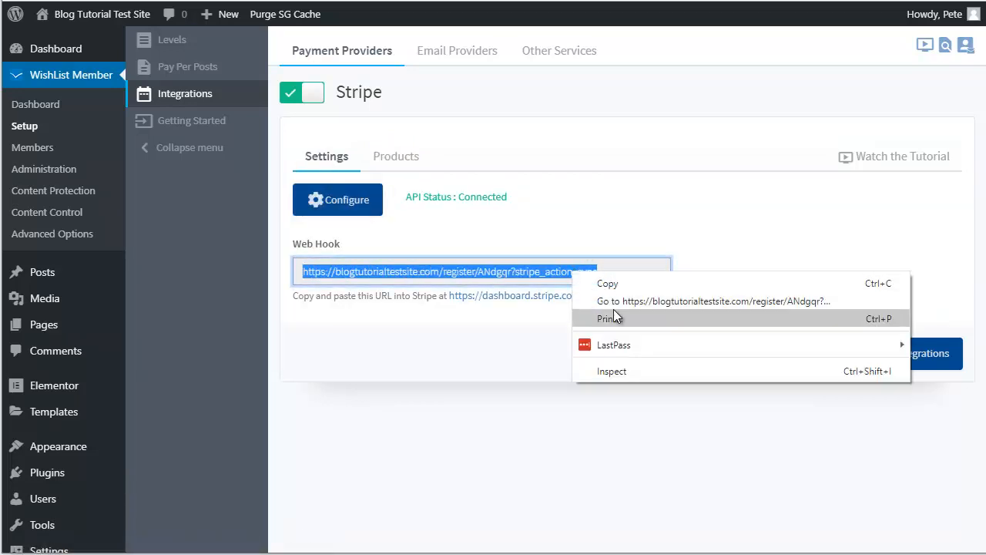
click(618, 287)
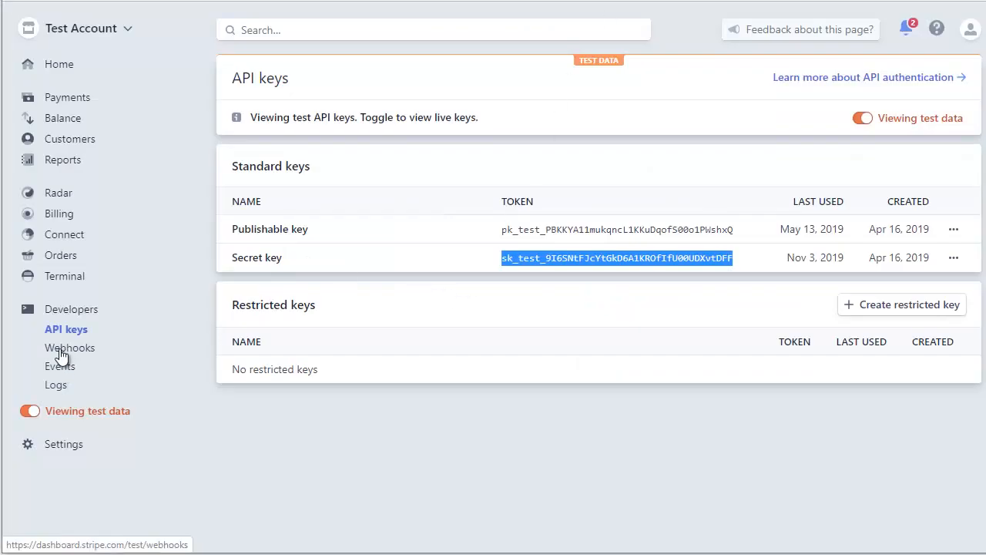
In the Stripe dashboard, start a new webhook endpoint with the copied URL and set its version to Latest API version (2019-12-03).
click(58, 349)
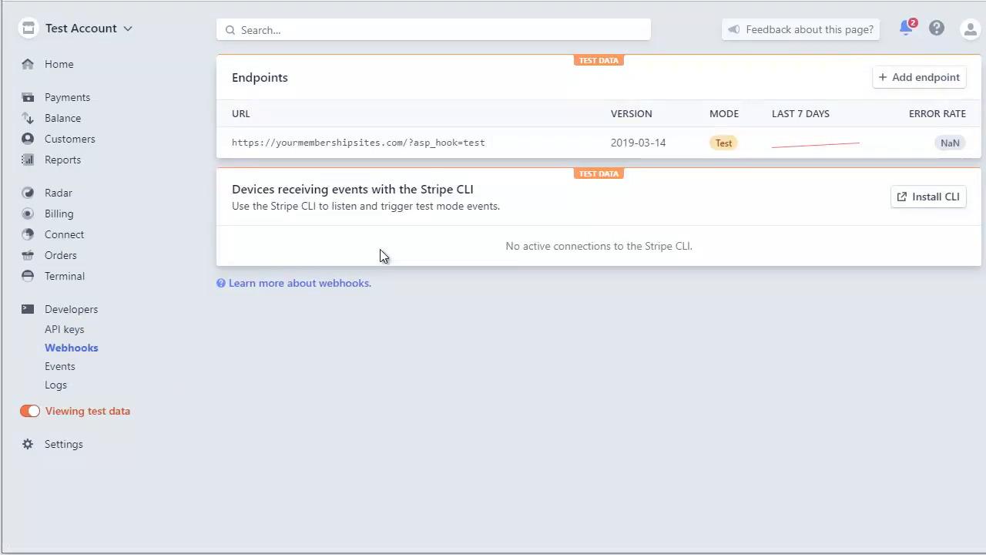
click(902, 77)
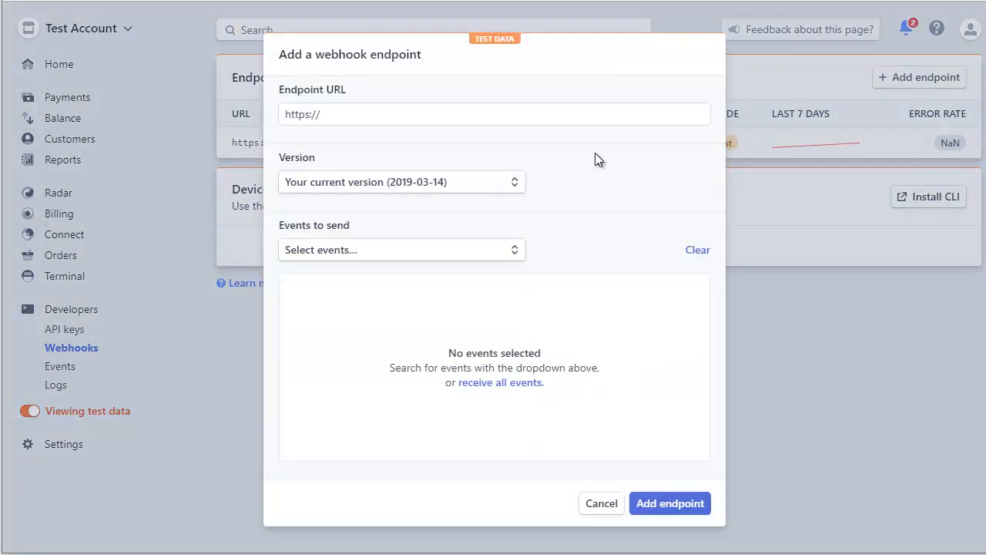
click(289, 114)
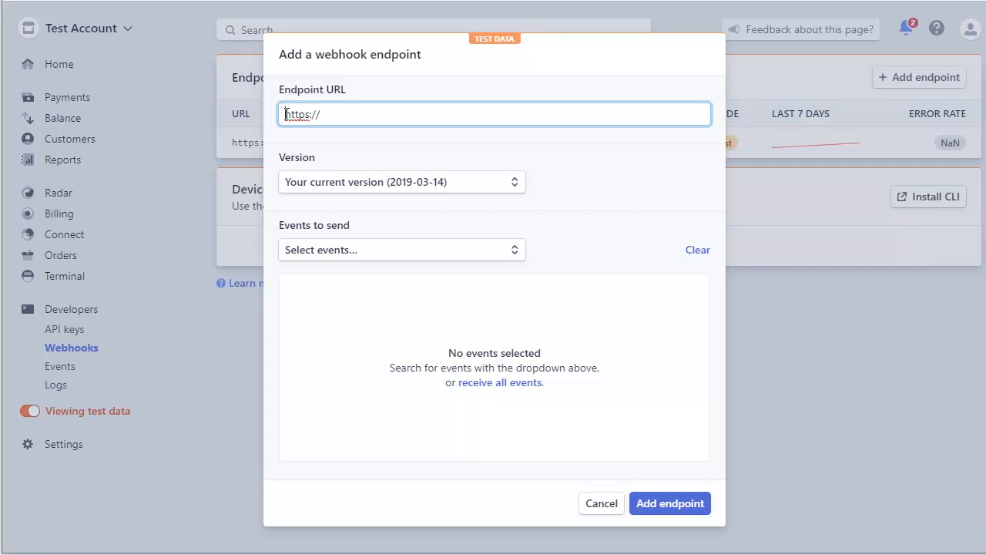
drag(285, 114, 367, 115)
right_click(367, 115)
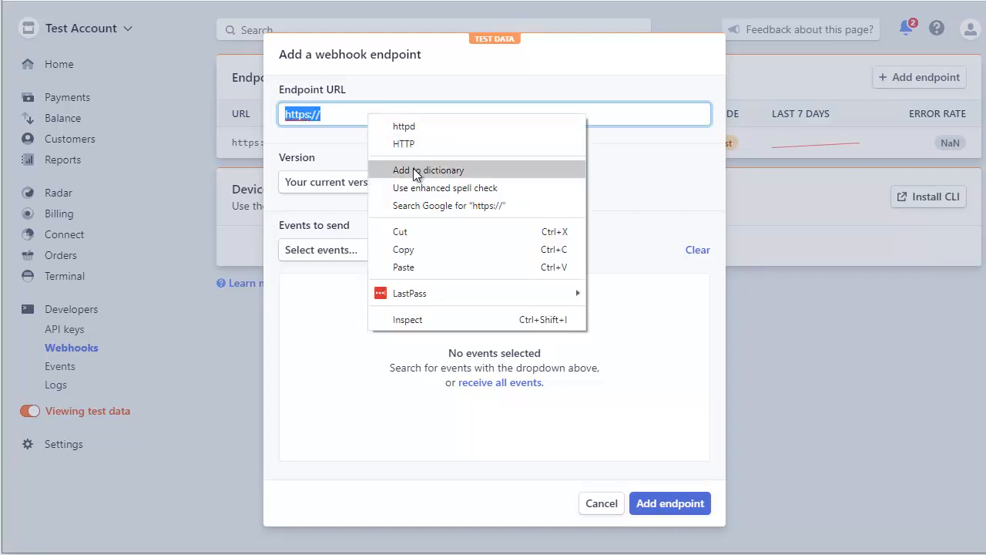
click(432, 266)
click(478, 185)
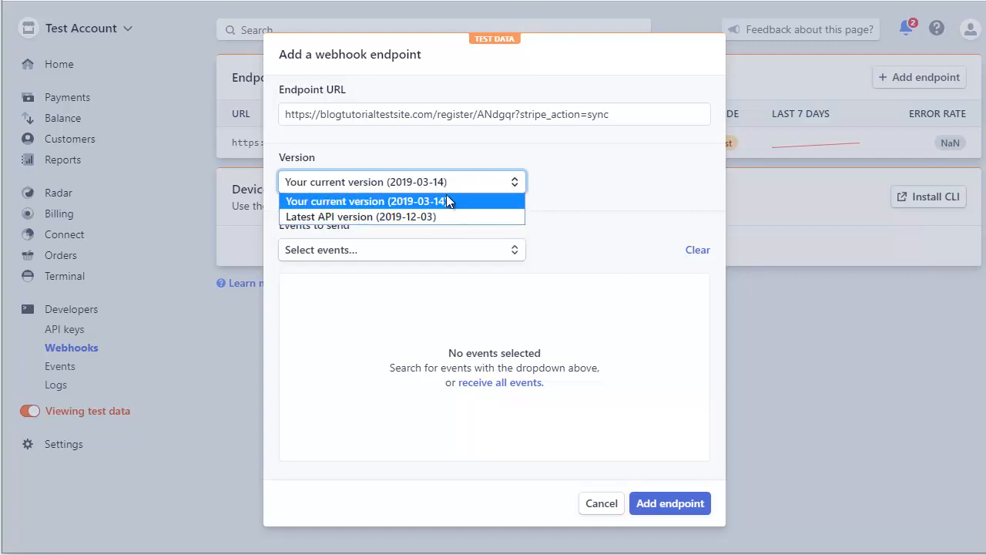
click(430, 216)
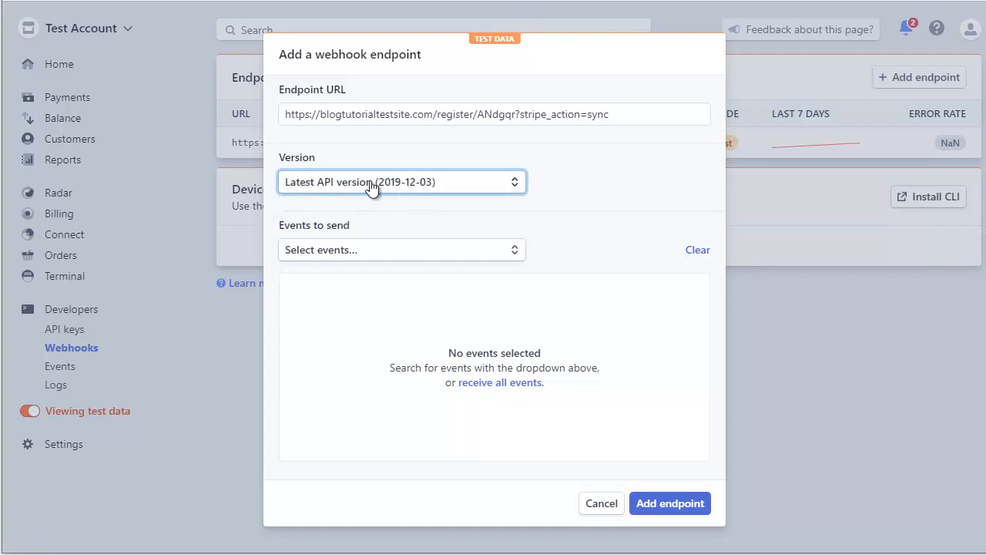
Look through the selectable events to send for the new webhook endpoint.
click(501, 248)
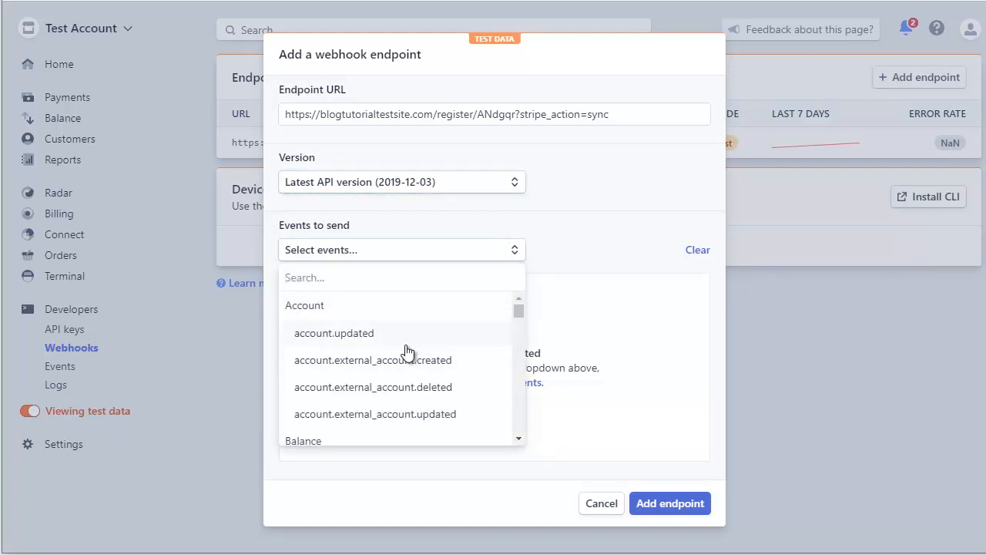
scroll(416, 366, down, 5)
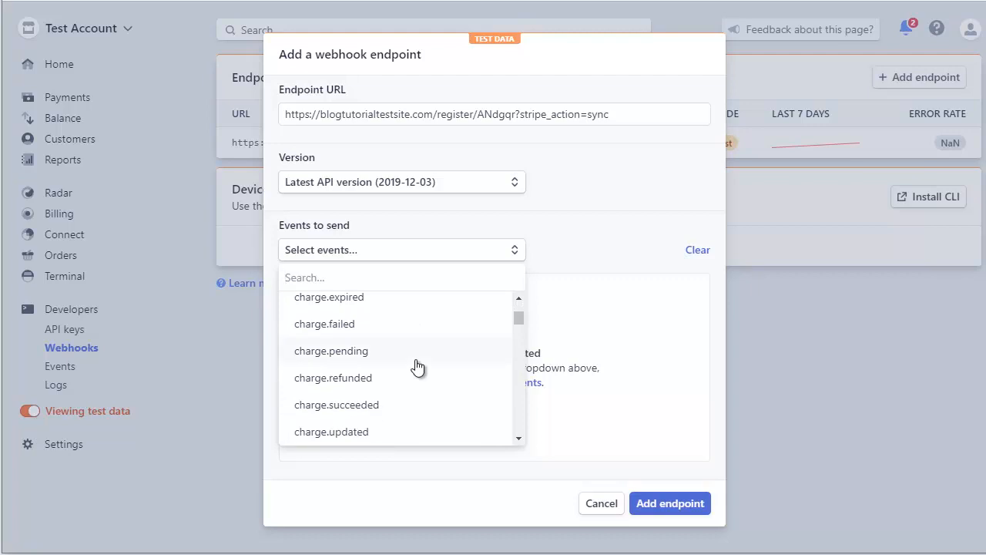
scroll(416, 366, up, 3)
drag(519, 305, 520, 356)
scroll(440, 367, down, 6)
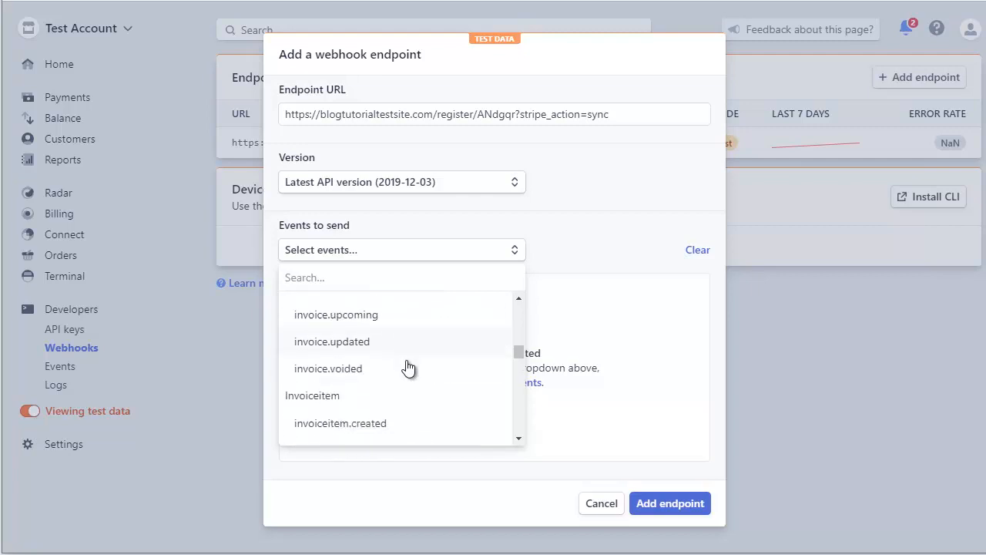
scroll(408, 366, down, 1)
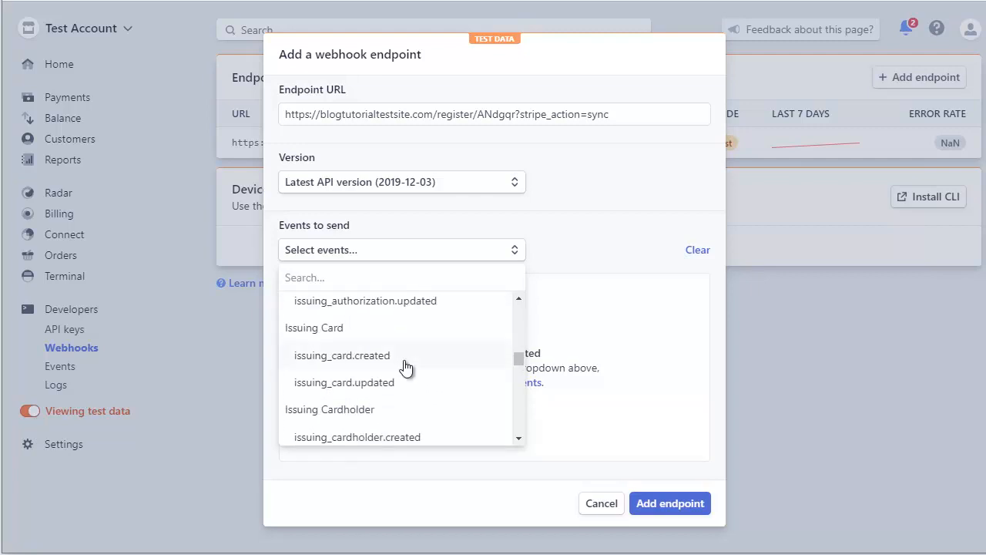
scroll(406, 367, up, 1)
click(560, 241)
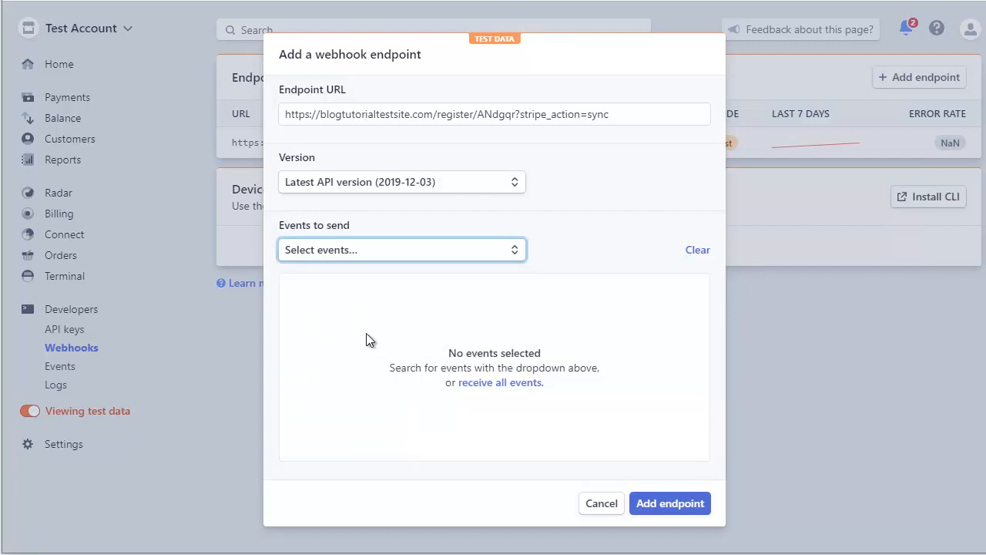
Set the webhook endpoint to receive all events and add it.
click(499, 384)
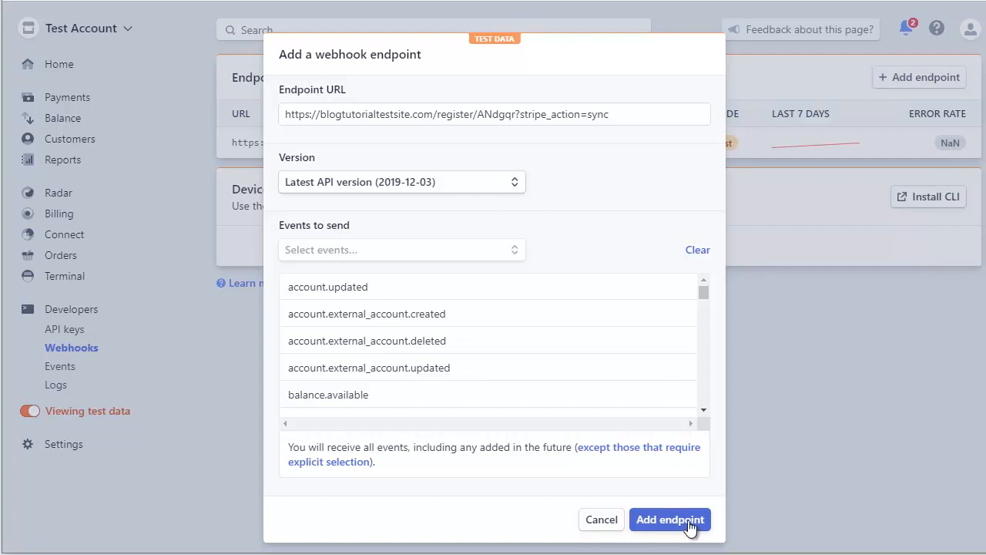
click(664, 522)
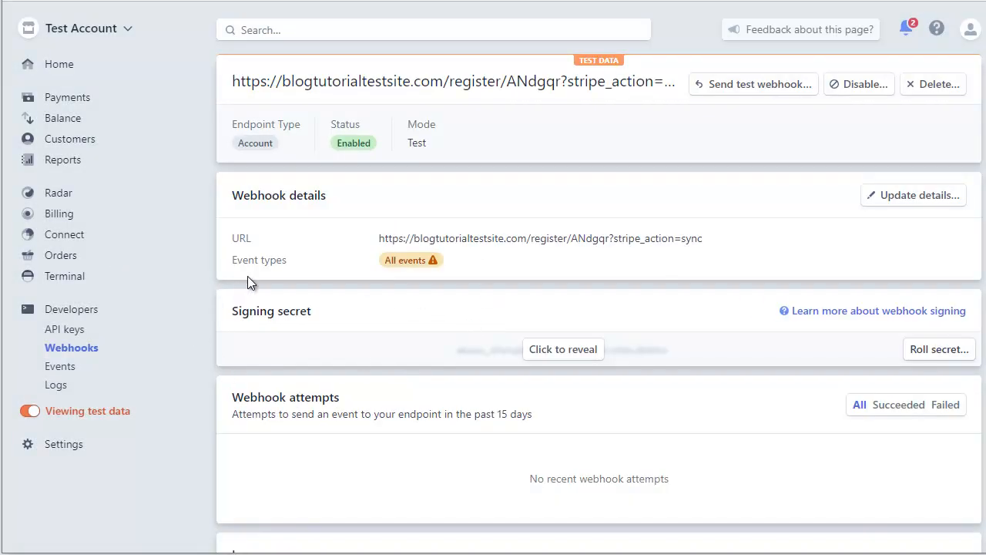
Open the "BTTS Beginners Course $27 P/W" pricing plan under the BTTS Beginners Course product and check its trial period.
click(72, 224)
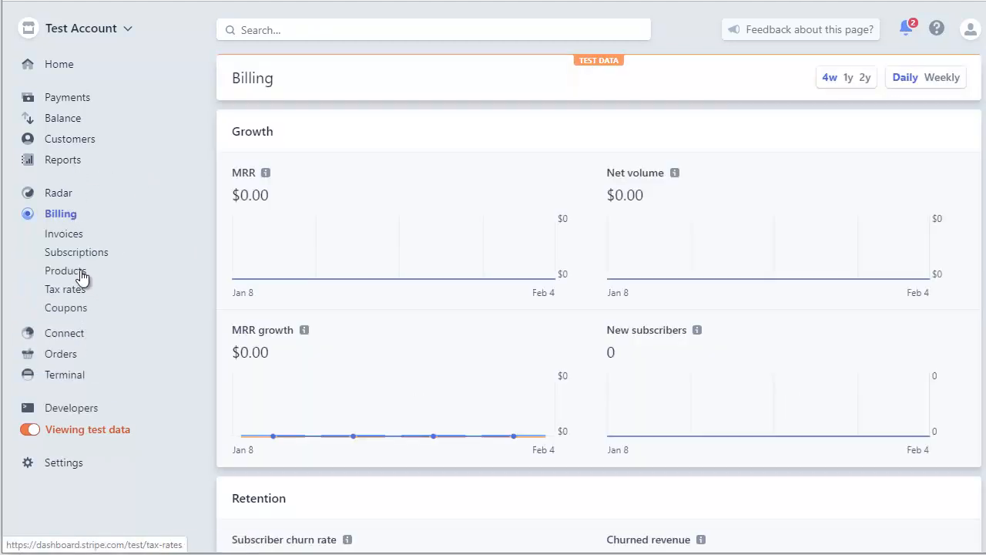
click(73, 271)
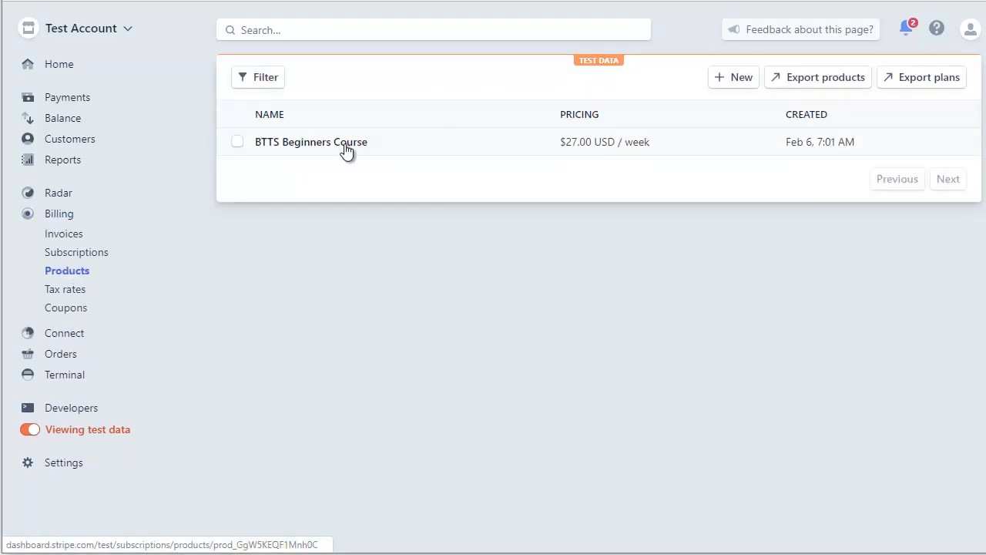
click(370, 148)
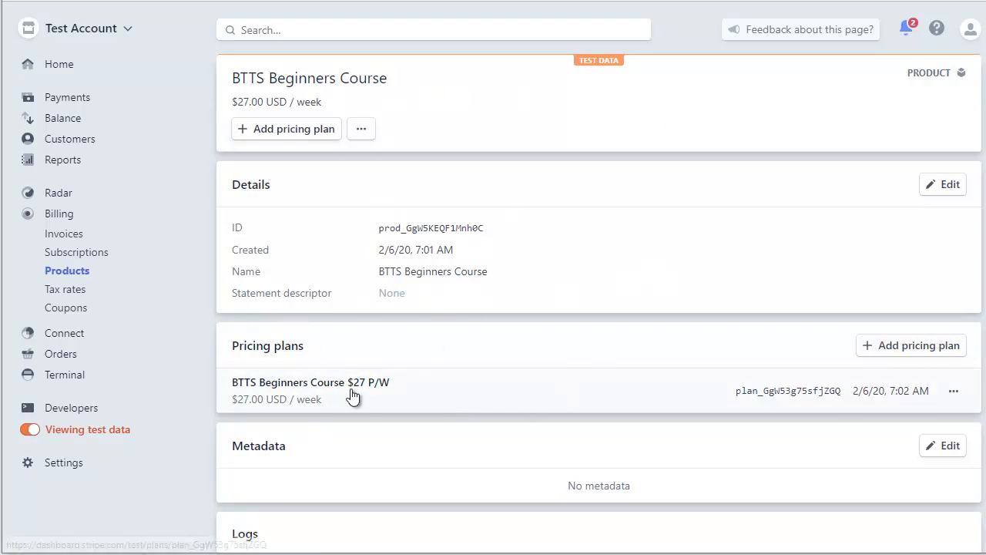
click(377, 395)
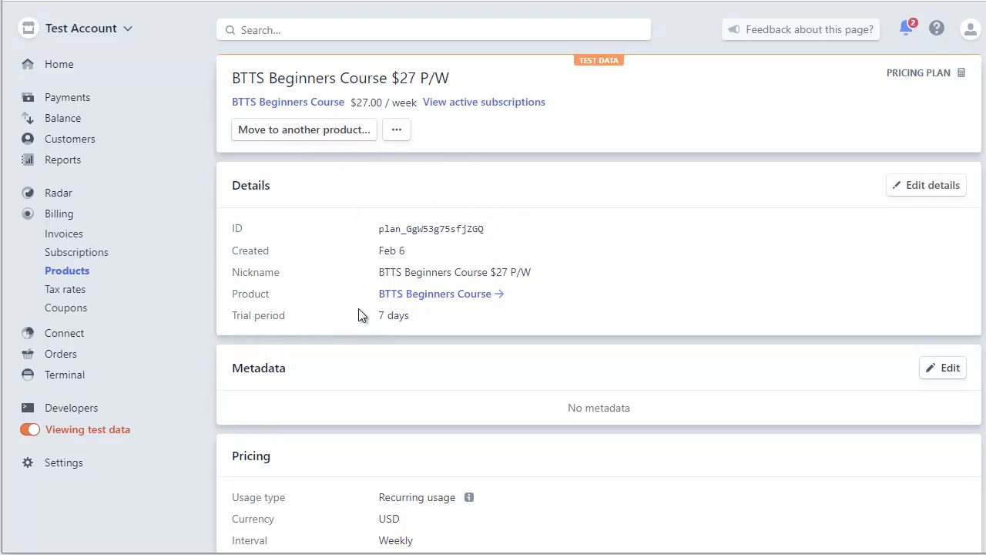
drag(381, 317, 408, 316)
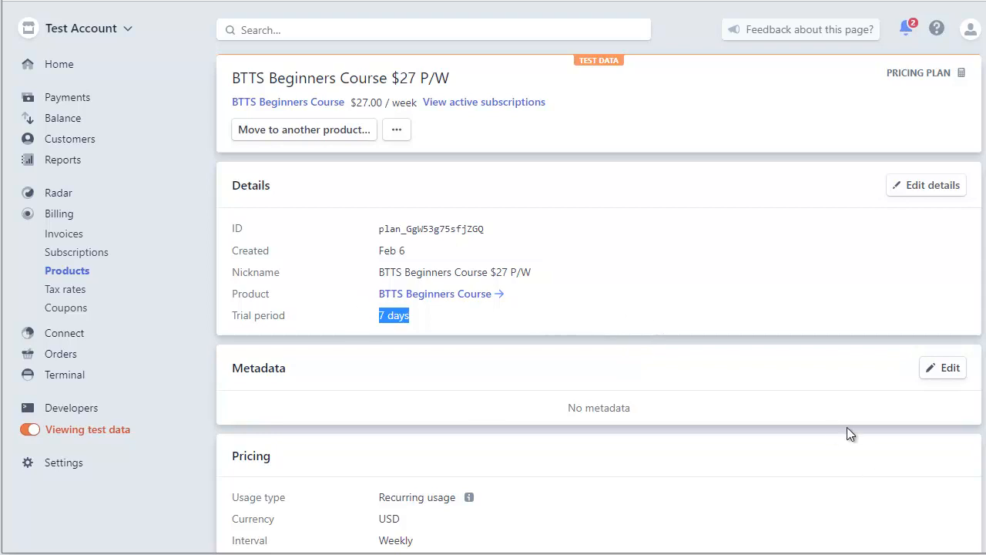
Review the metadata and pricing details of the BTTS Beginners Course $27 P/W plan.
scroll(574, 283, down, 2)
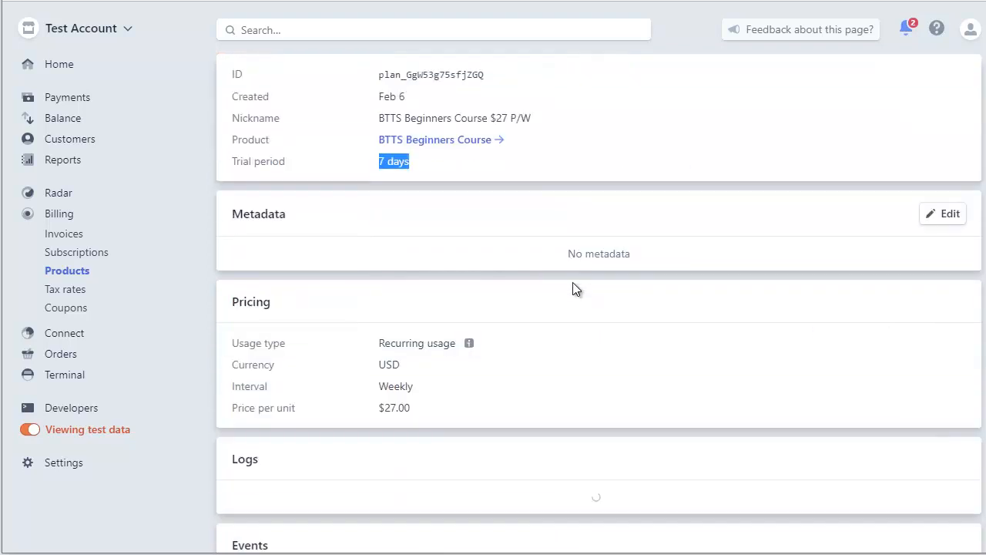
scroll(572, 282, down, 1)
scroll(573, 282, up, 3)
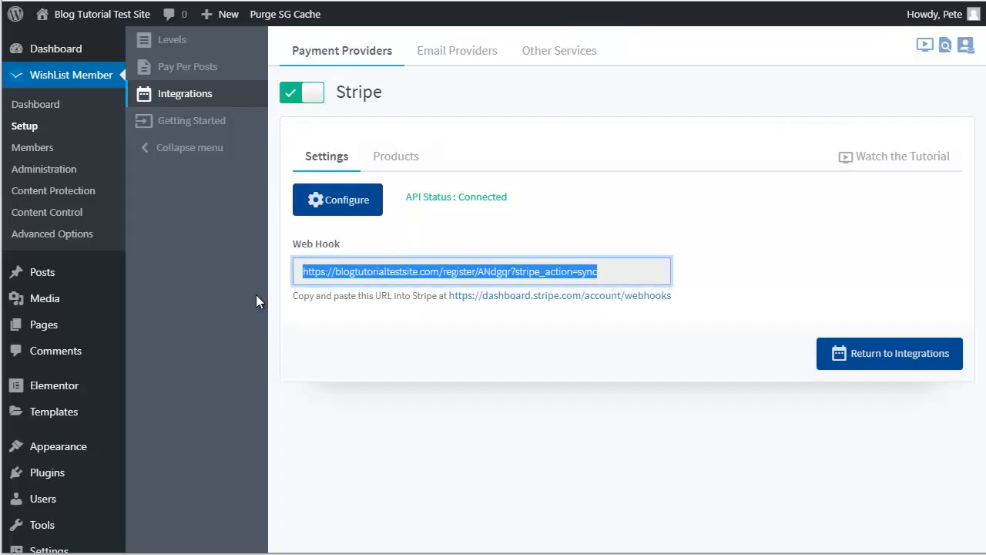
In WishList Member's Stripe integration, review the configured API keys and general settings, and save the configuration.
click(443, 327)
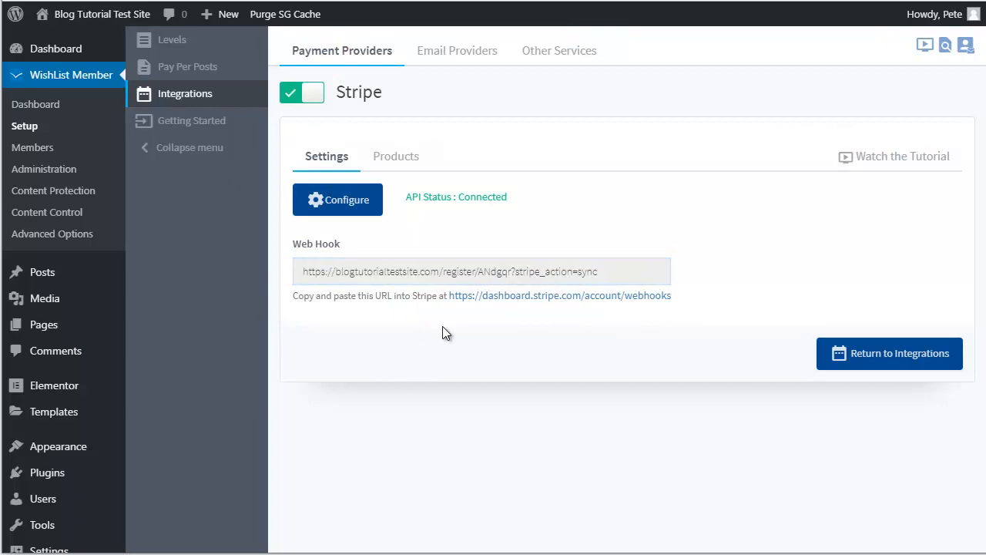
click(341, 208)
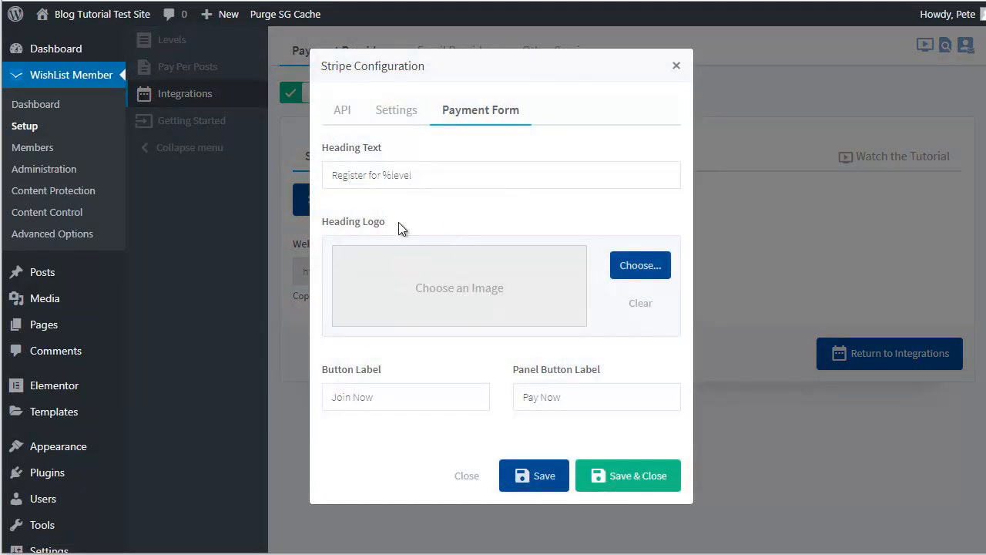
click(343, 113)
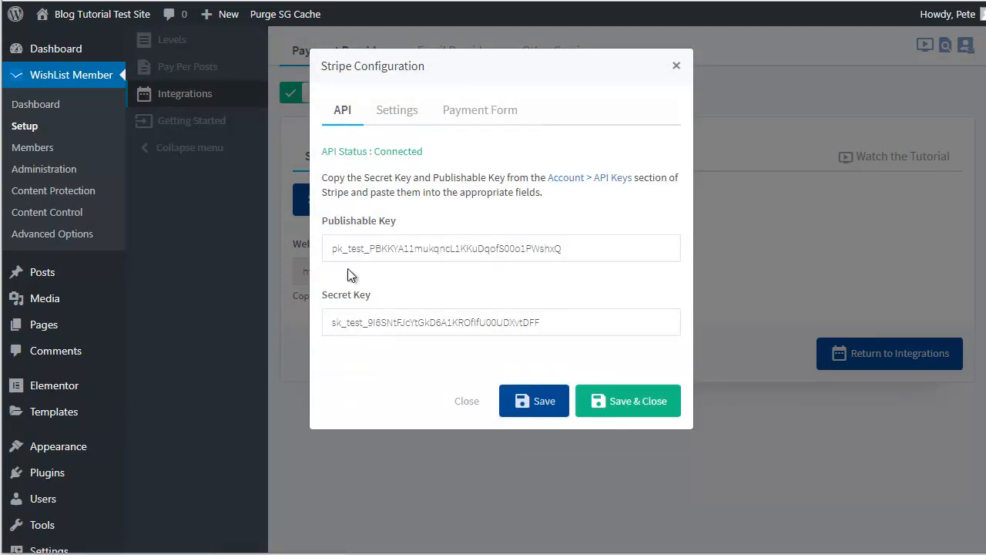
drag(333, 250, 574, 243)
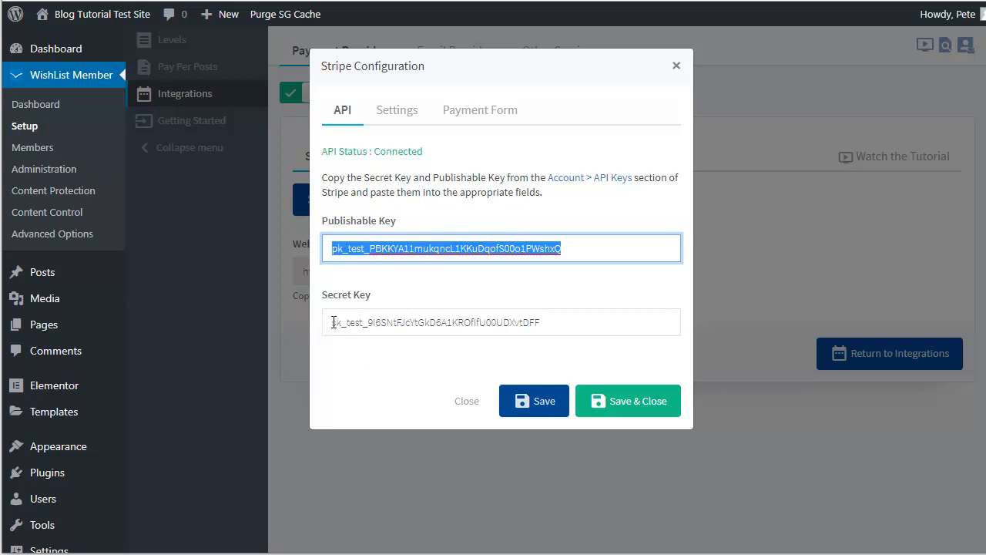
drag(333, 322, 545, 323)
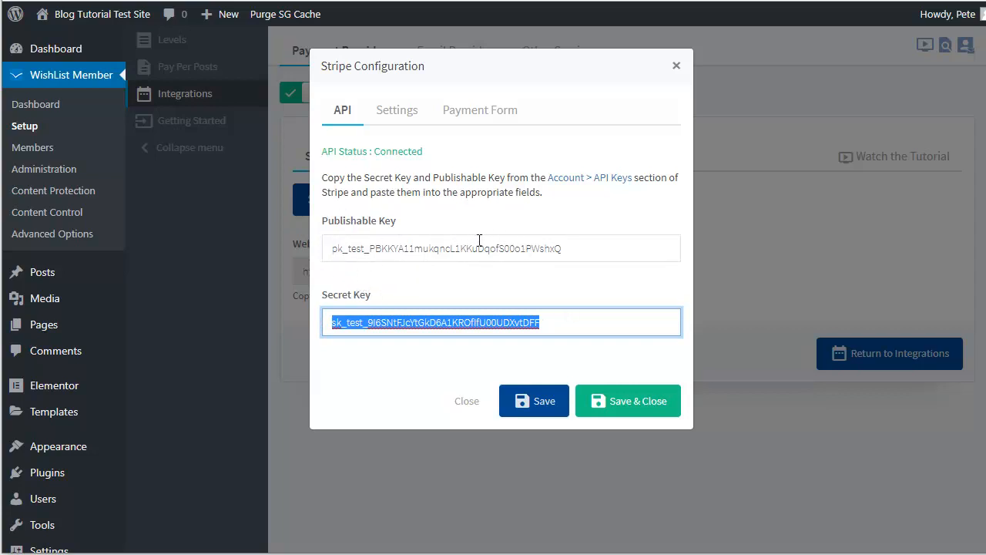
click(385, 113)
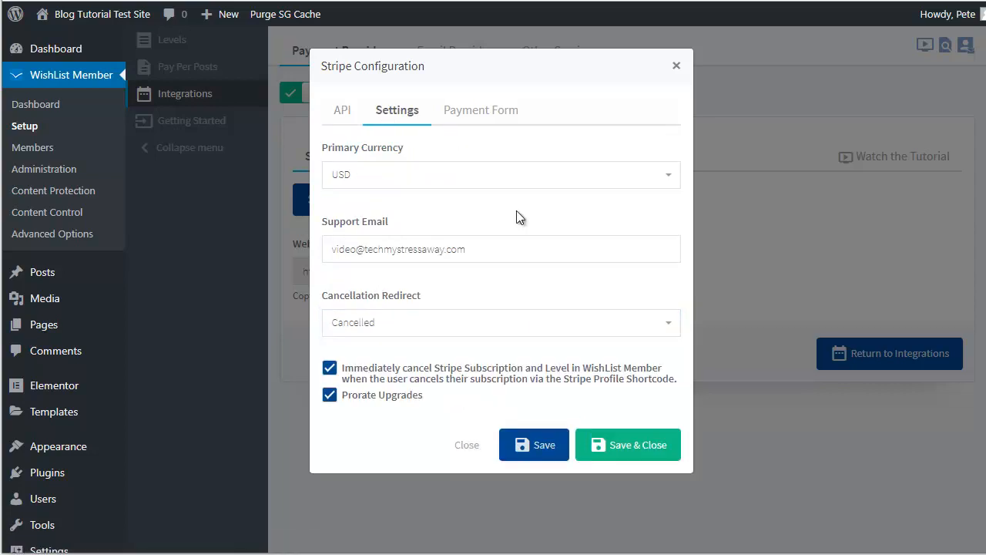
click(603, 439)
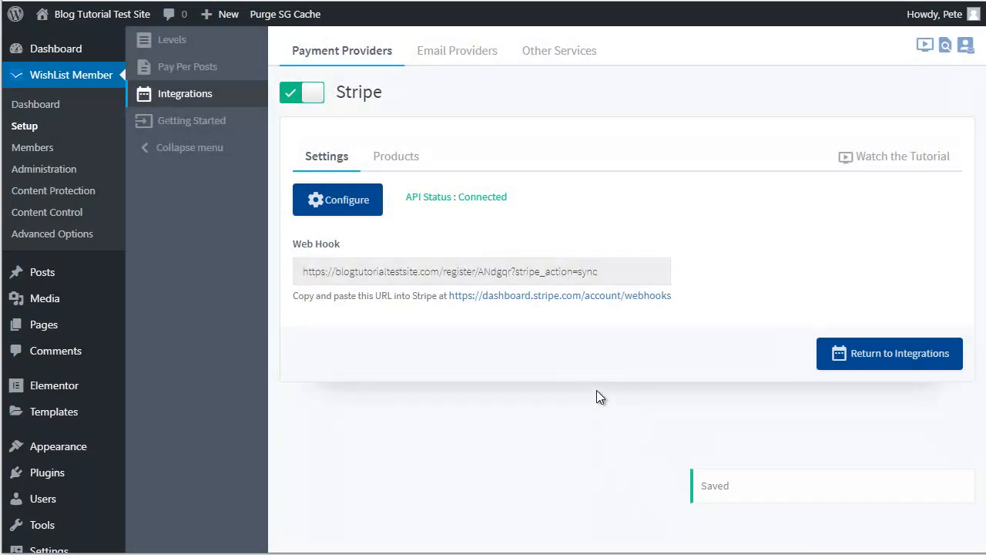
Copy the Stripe payment button code for the BTTS Beginners Course membership level.
click(398, 160)
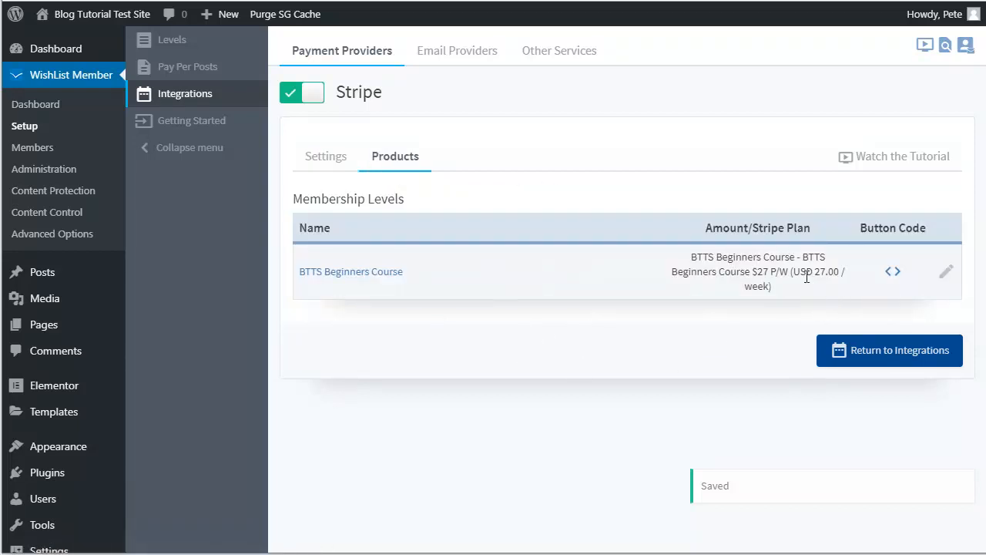
drag(816, 275, 819, 277)
click(893, 272)
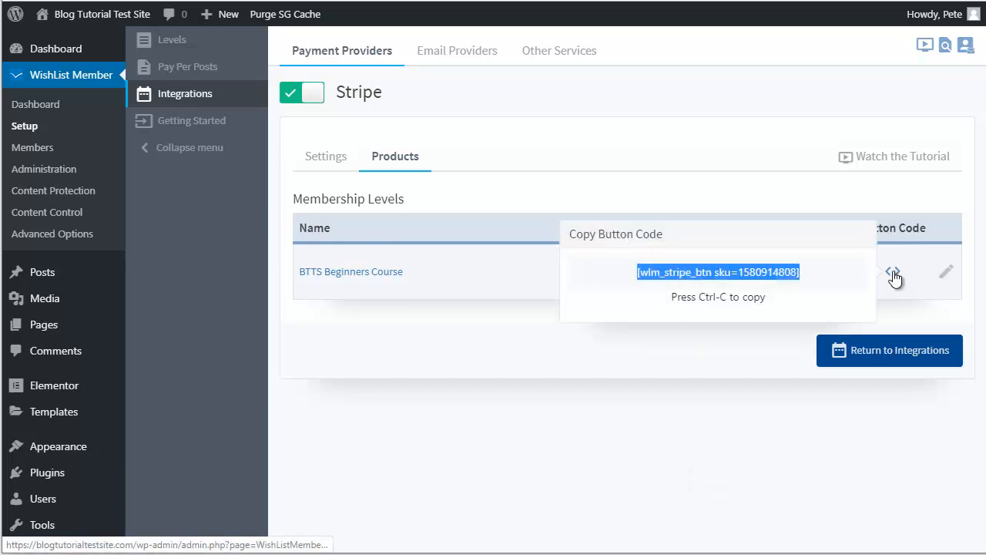
right_click(690, 272)
click(727, 283)
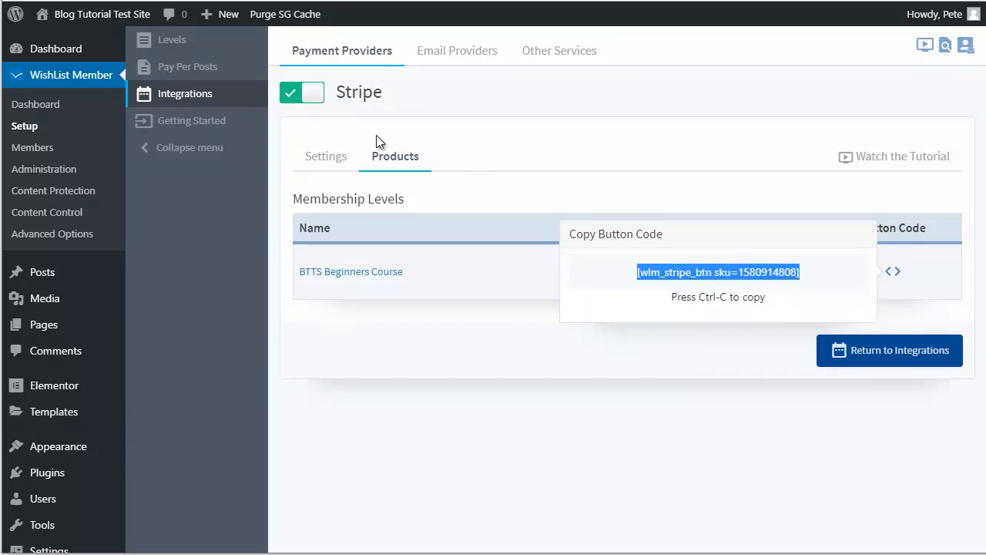
Open the WordPress Join and Cancelled pages for editing in separate browser tabs and check the Cancelled page's message.
click(31, 325)
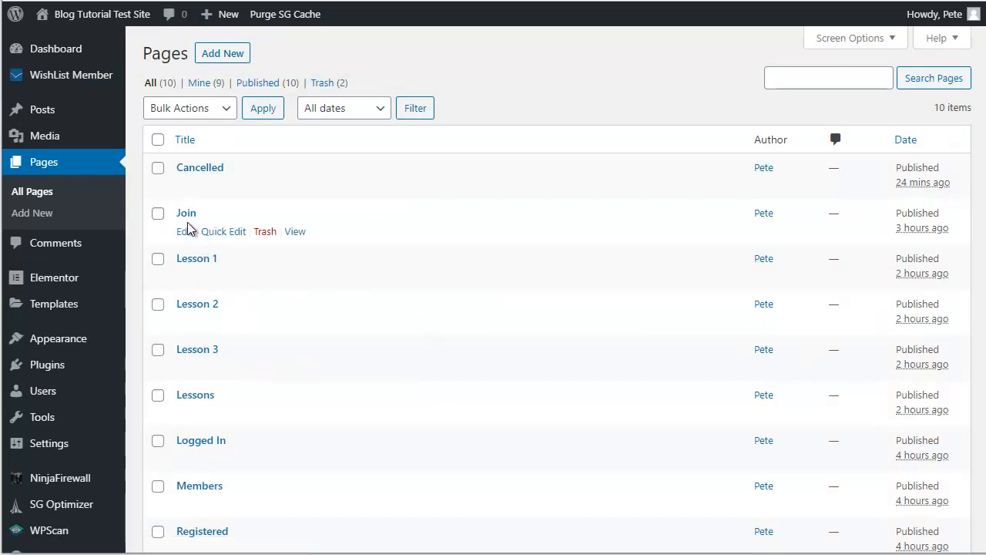
right_click(185, 231)
click(231, 243)
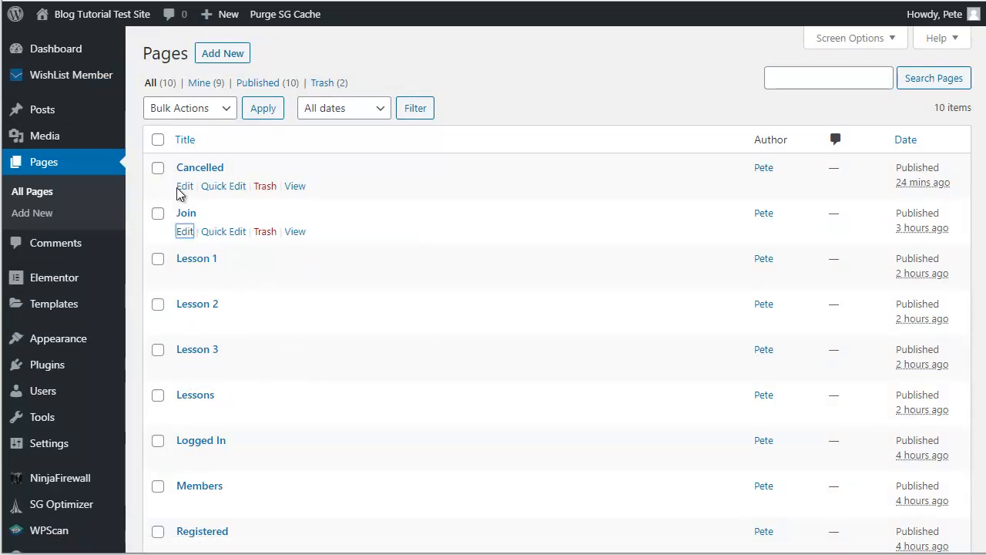
right_click(188, 188)
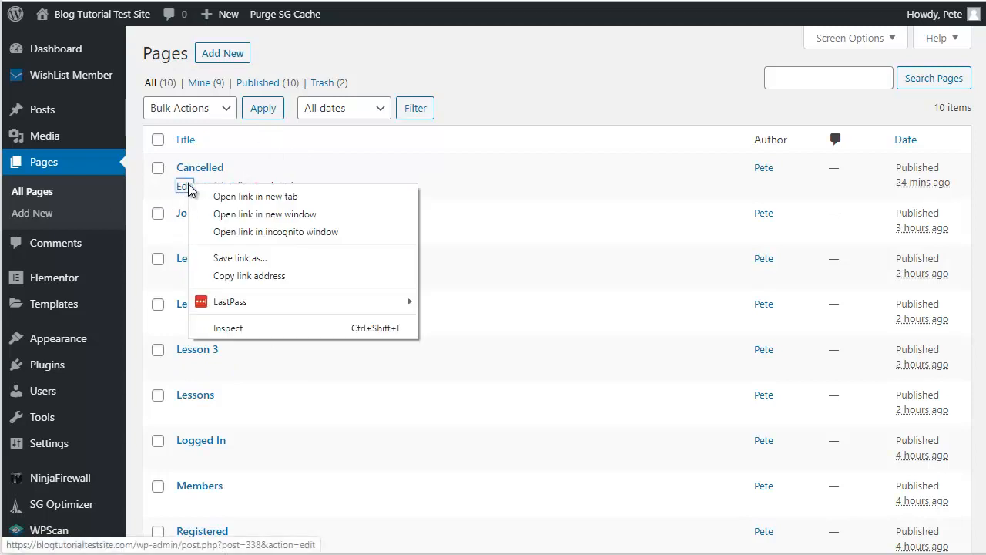
click(236, 196)
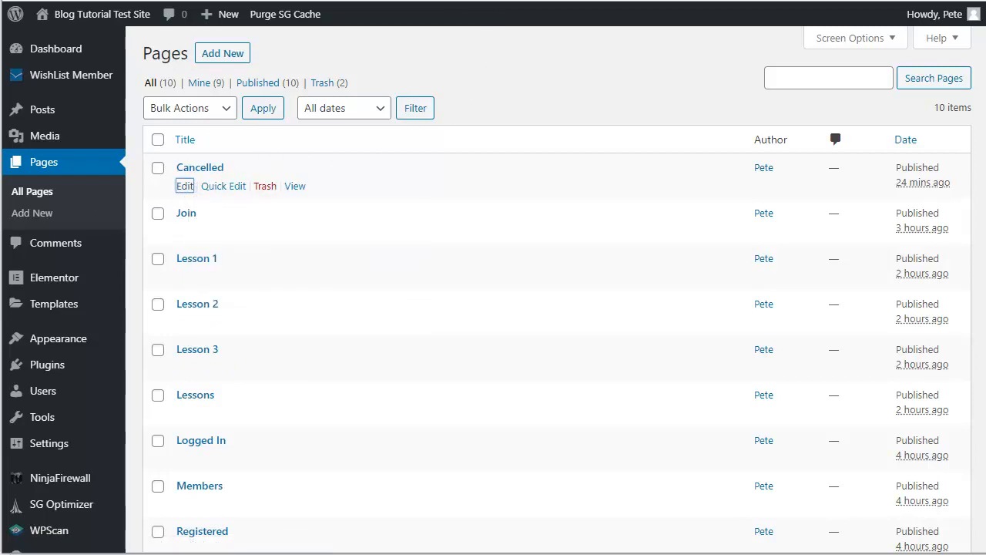
click(370, 1)
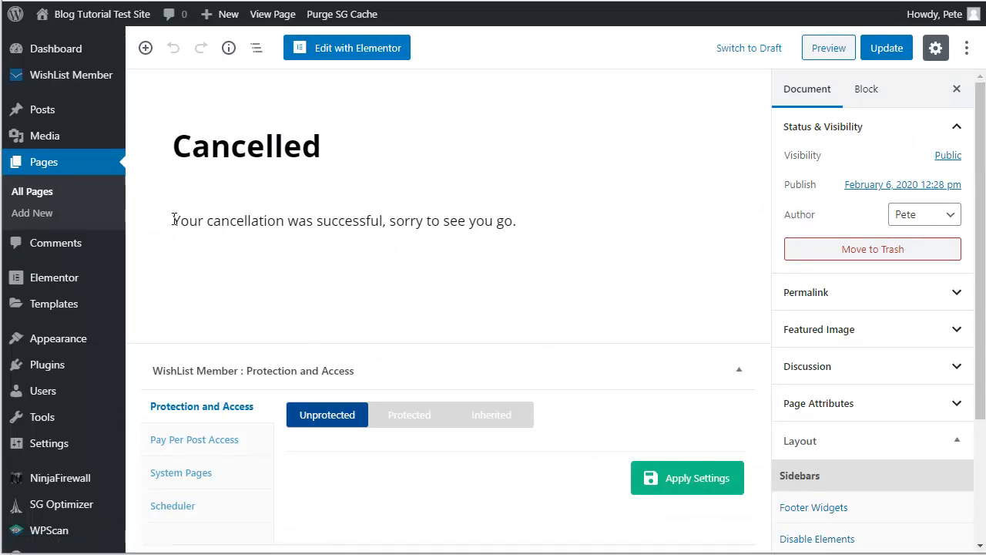
drag(173, 220, 369, 221)
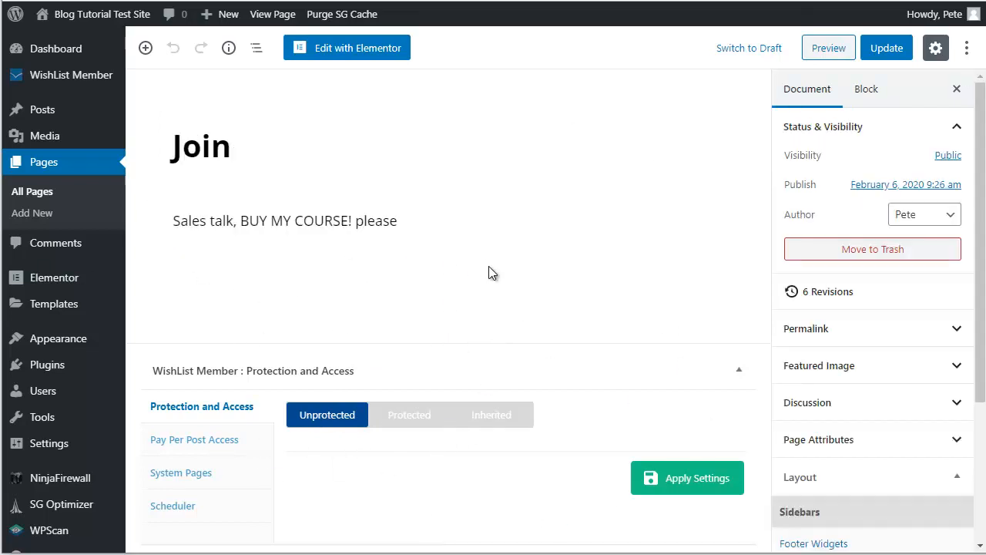
scroll(202, 283, up, 1)
click(145, 48)
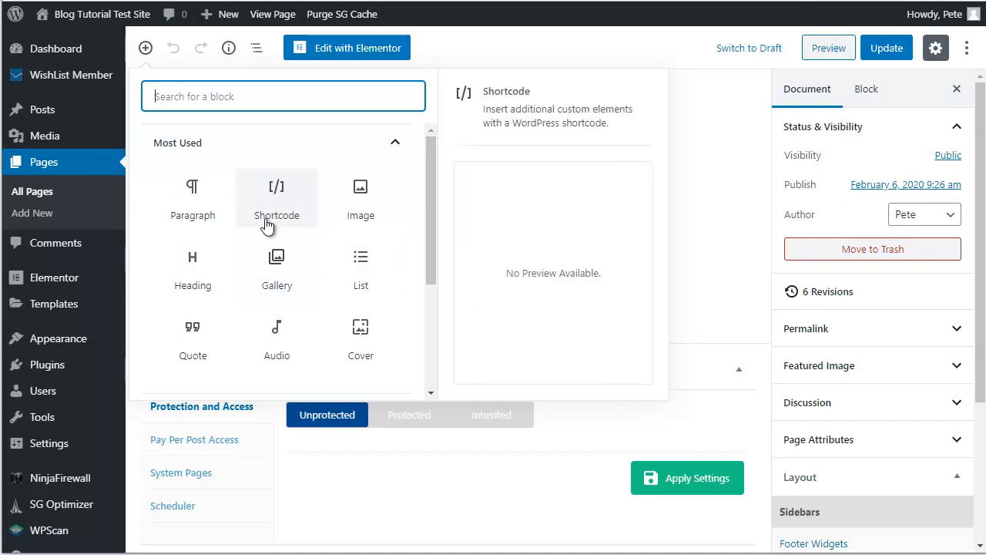
drag(430, 163, 439, 304)
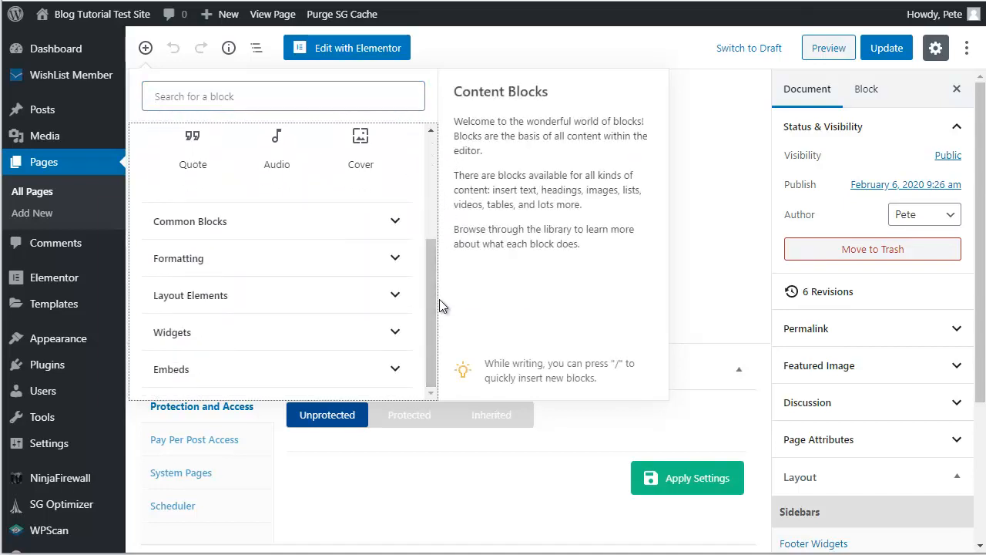
click(238, 332)
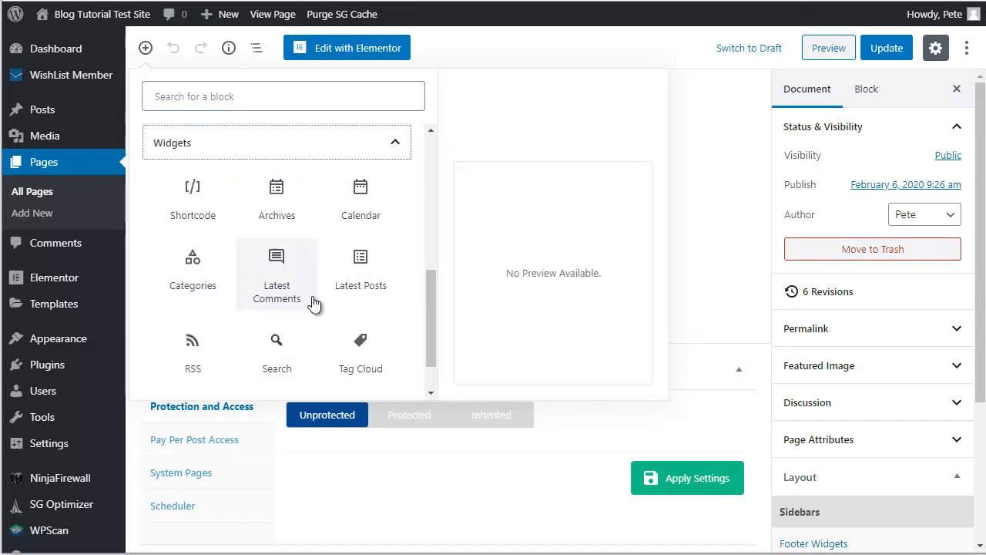
click(198, 214)
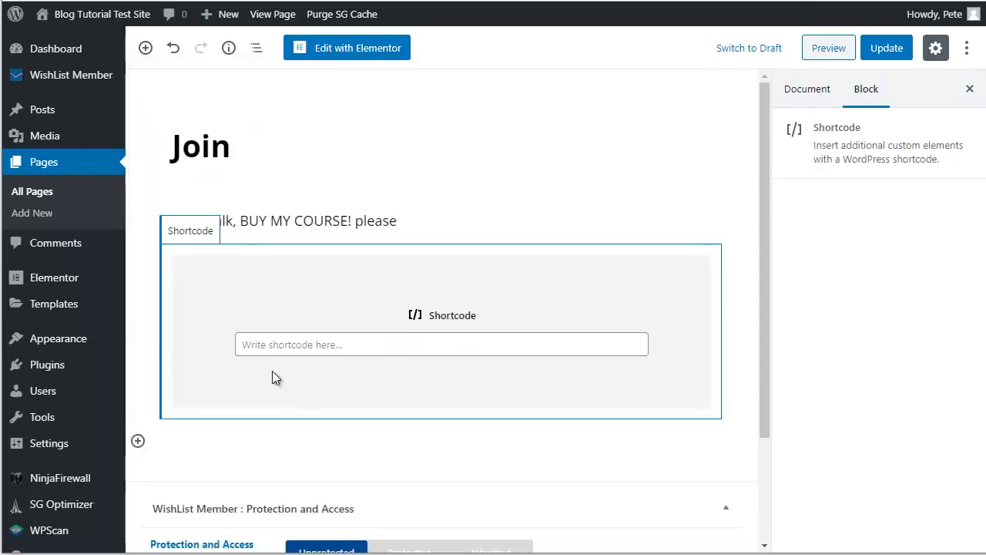
click(274, 347)
right_click(276, 346)
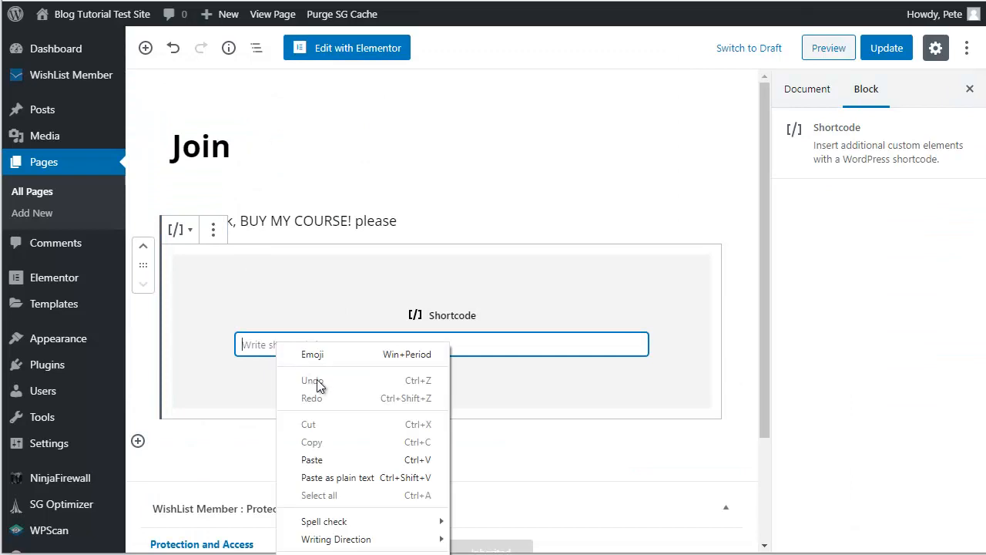
click(330, 458)
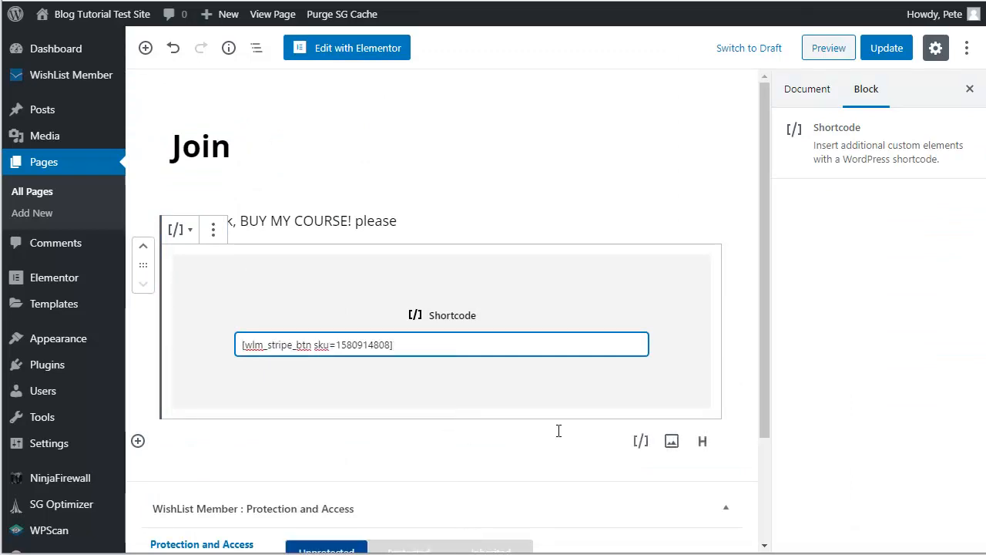
click(879, 53)
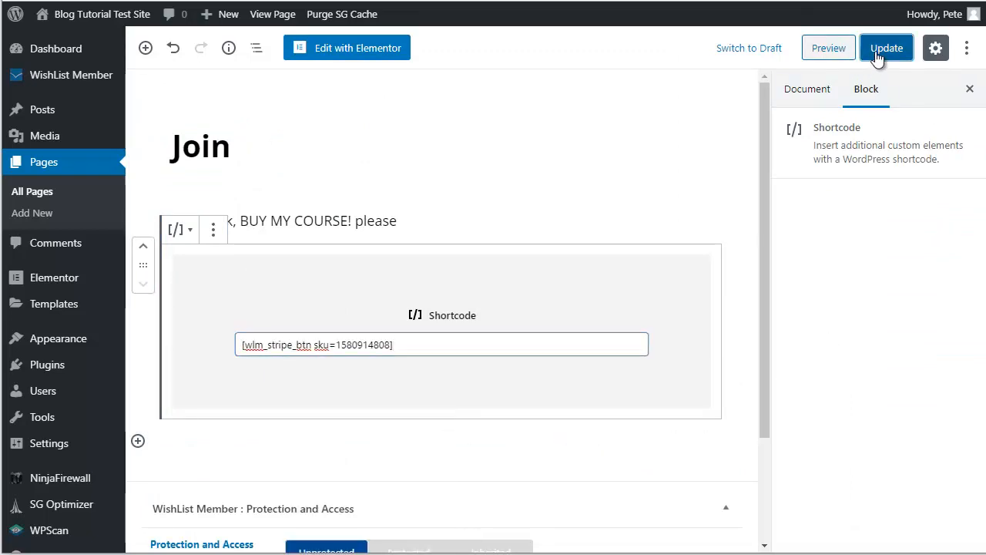
View the published Join page in an incognito window, examine the registration form behind Join Now, and close the form.
click(233, 149)
right_click(327, 99)
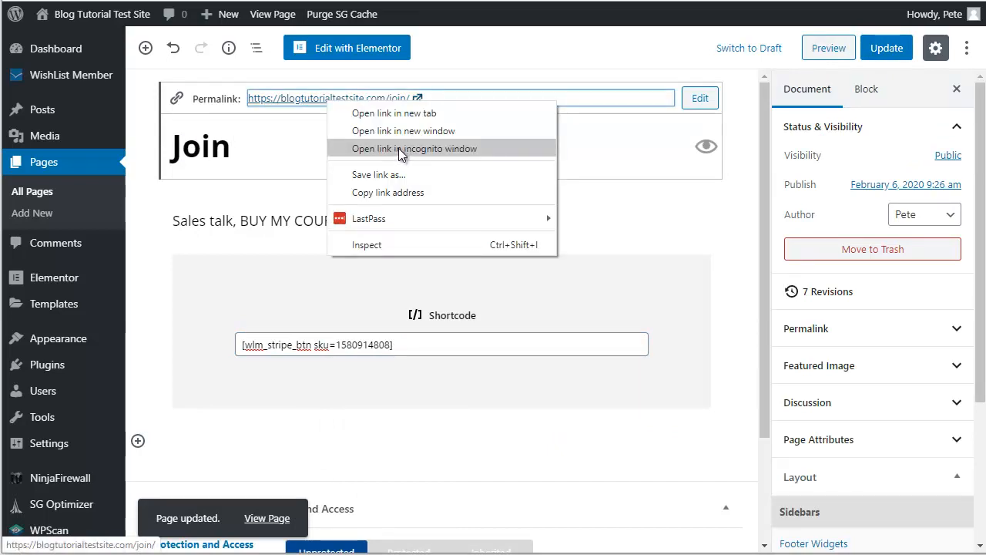
click(398, 148)
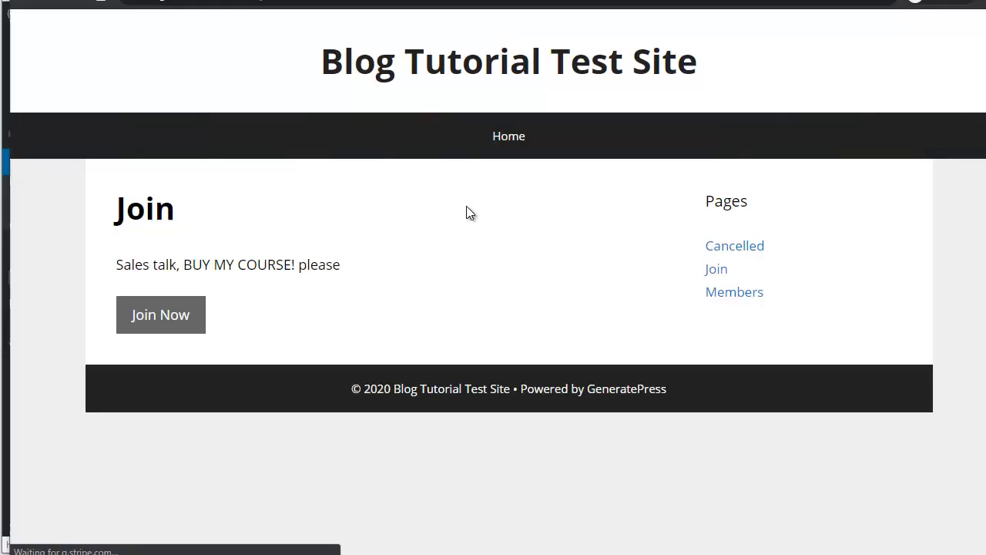
click(164, 321)
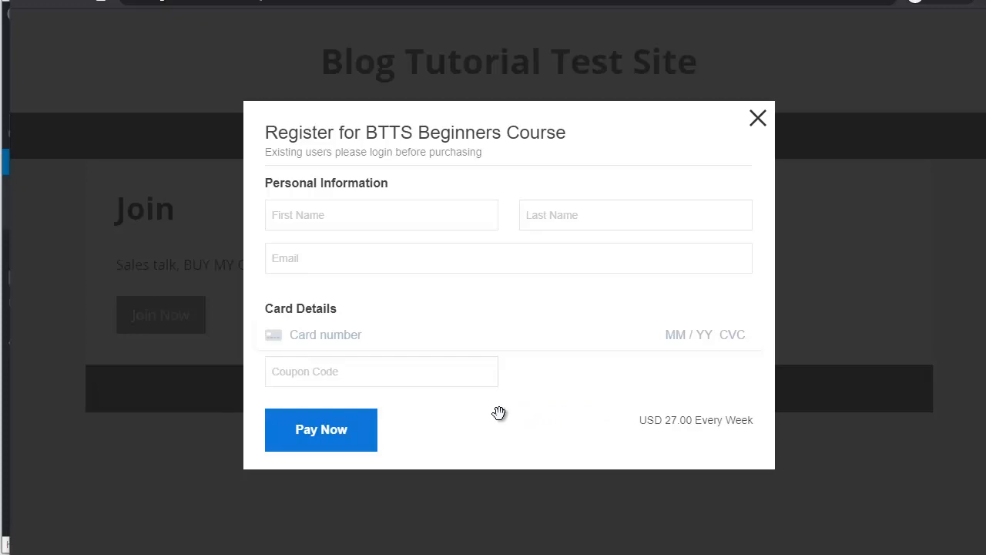
click(803, 241)
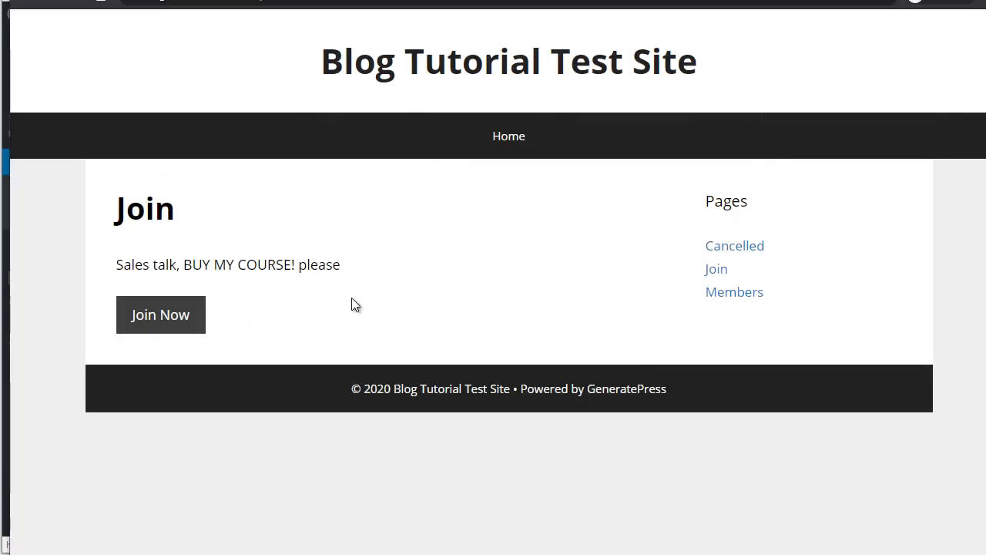